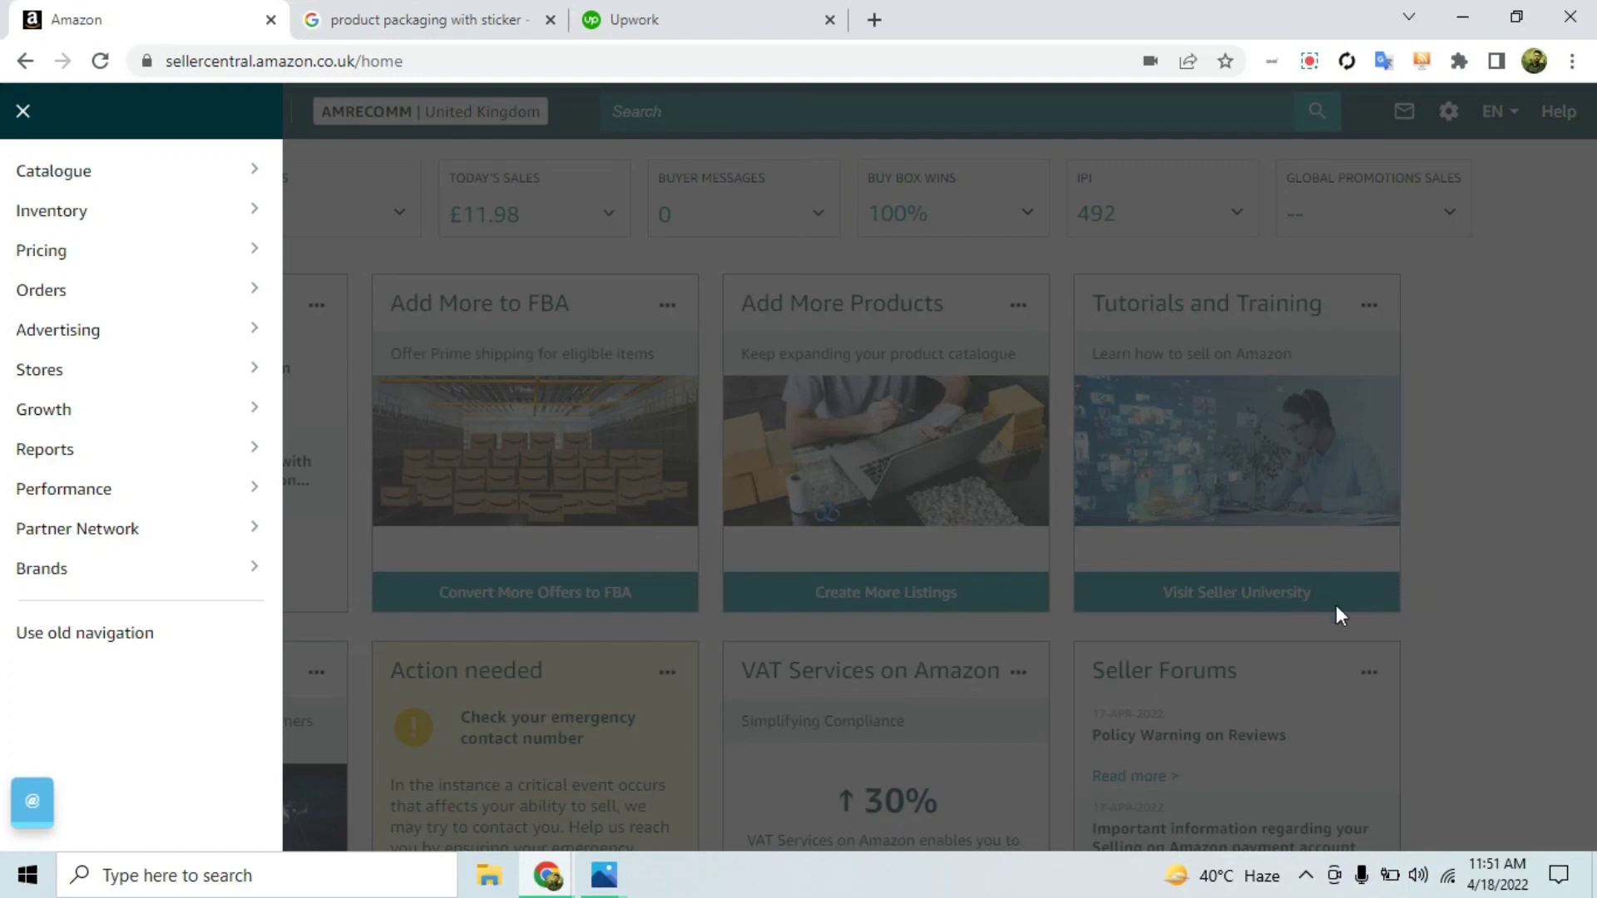
Bring up the navigation menu over the Seller Central UK home dashboard
{"action": "mouse_move", "coordinate": [604, 875]}
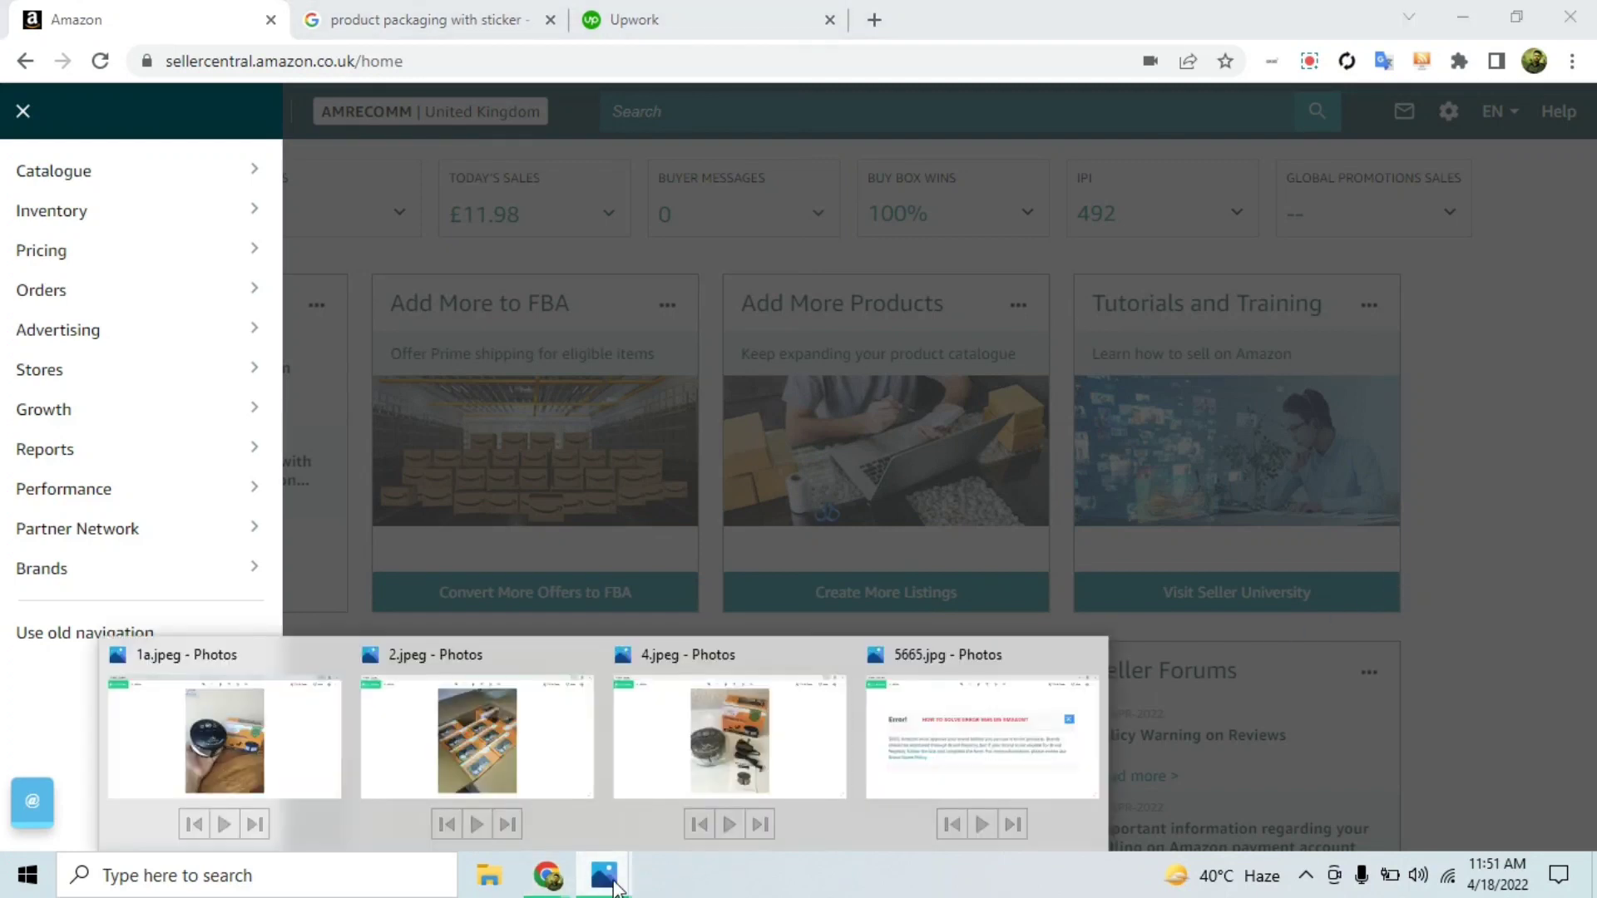
{"action": "left_click", "coordinate": [714, 782]}
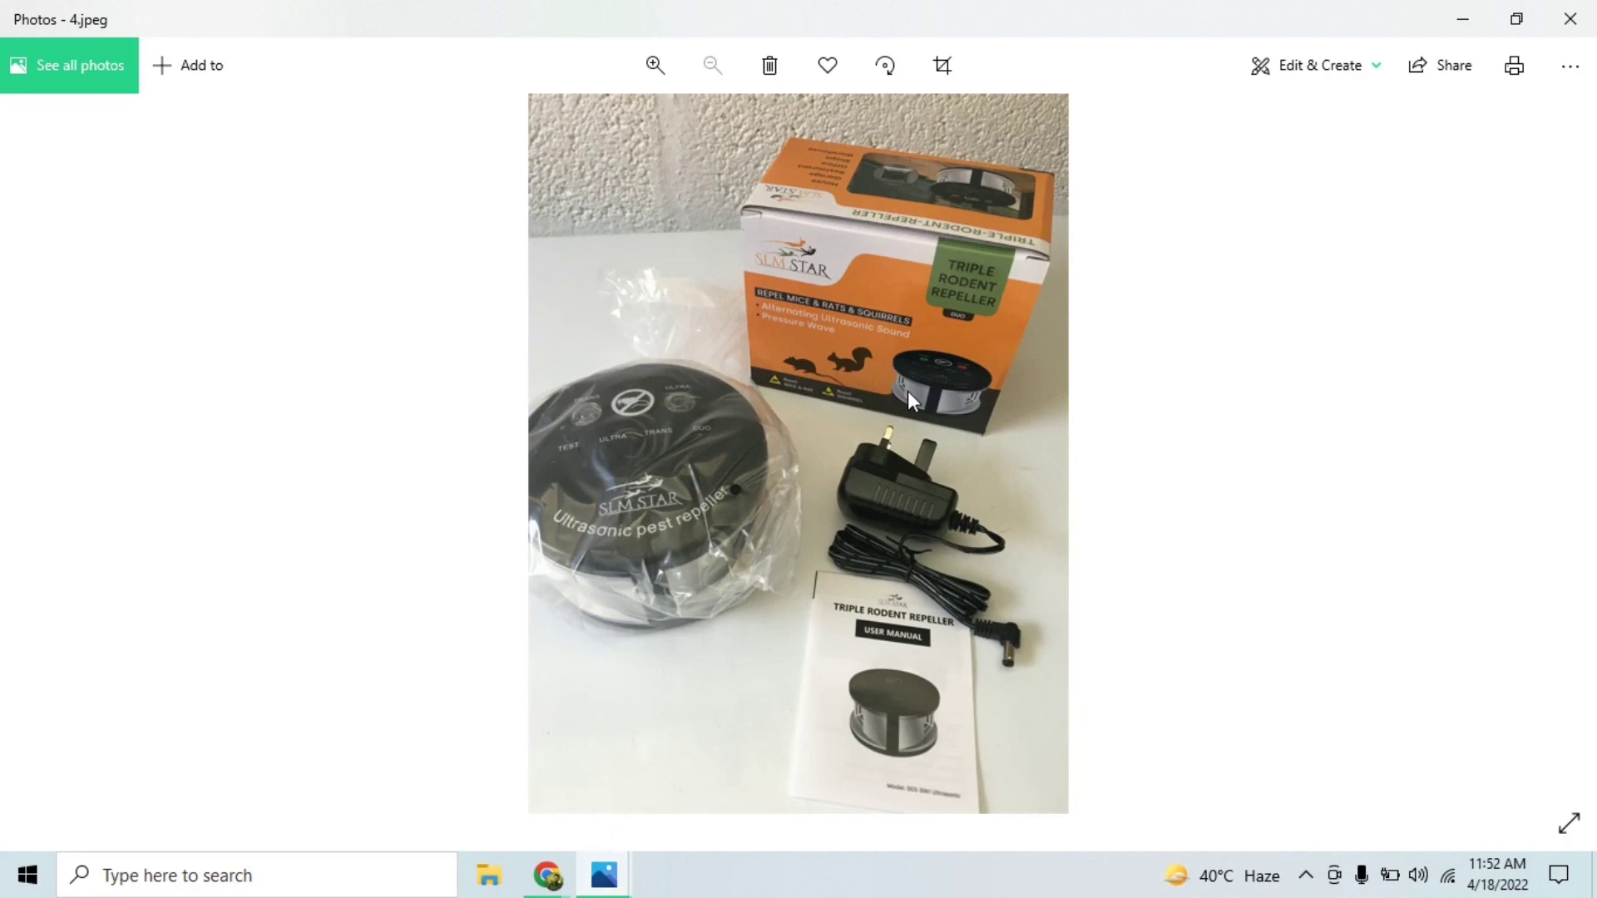
{"action": "left_click", "coordinate": [616, 871]}
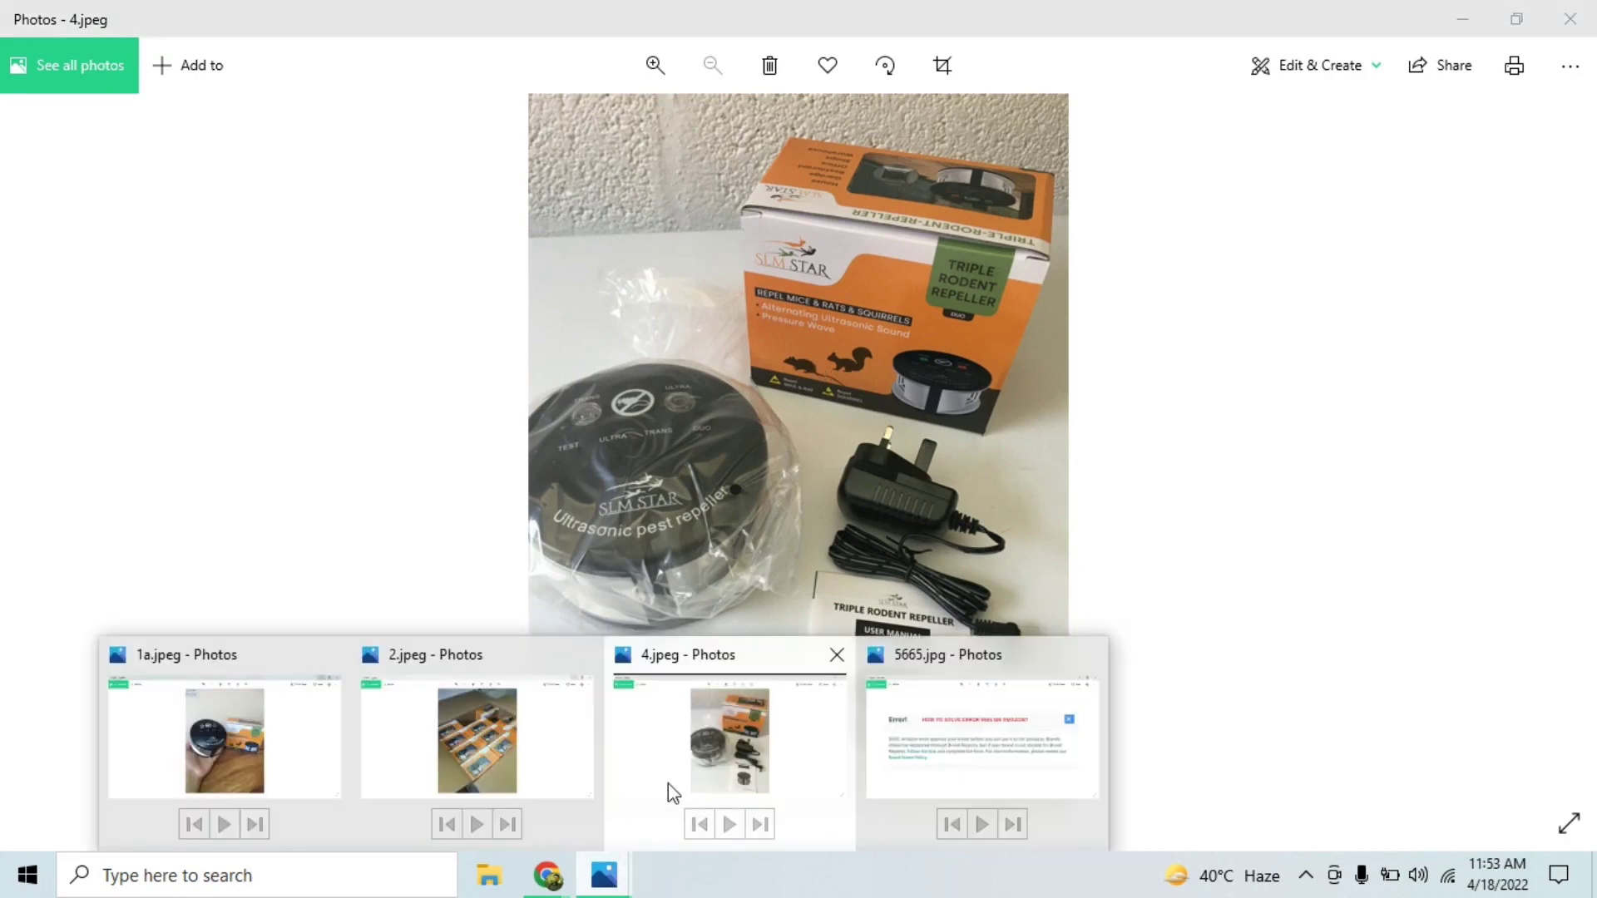
{"action": "left_click", "coordinate": [287, 757]}
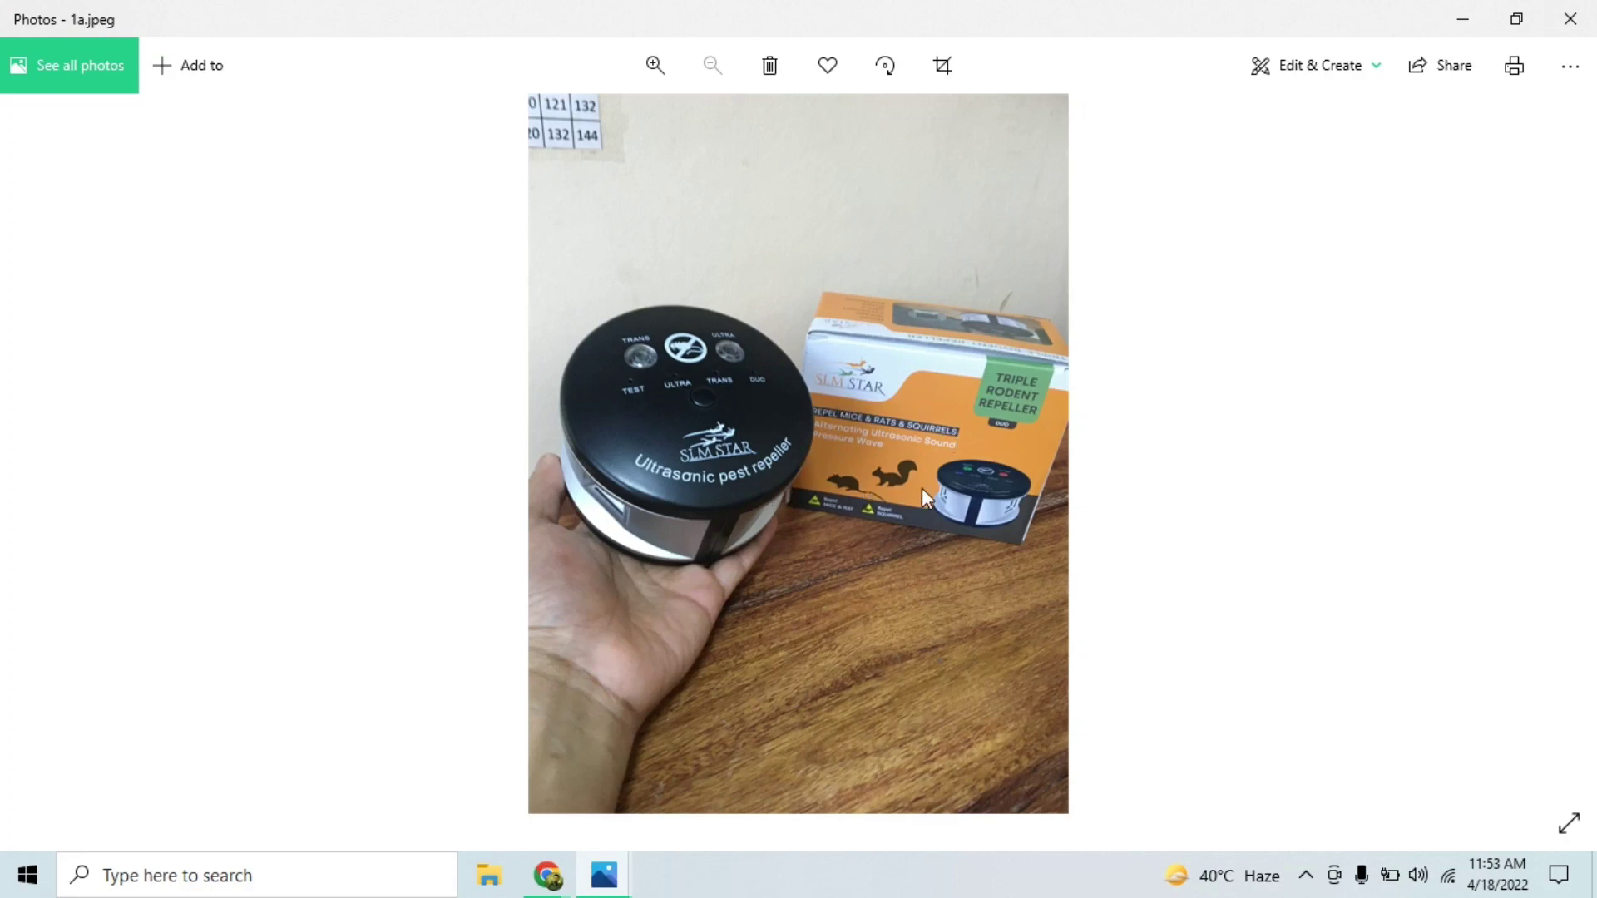
{"action": "mouse_move", "coordinate": [635, 867]}
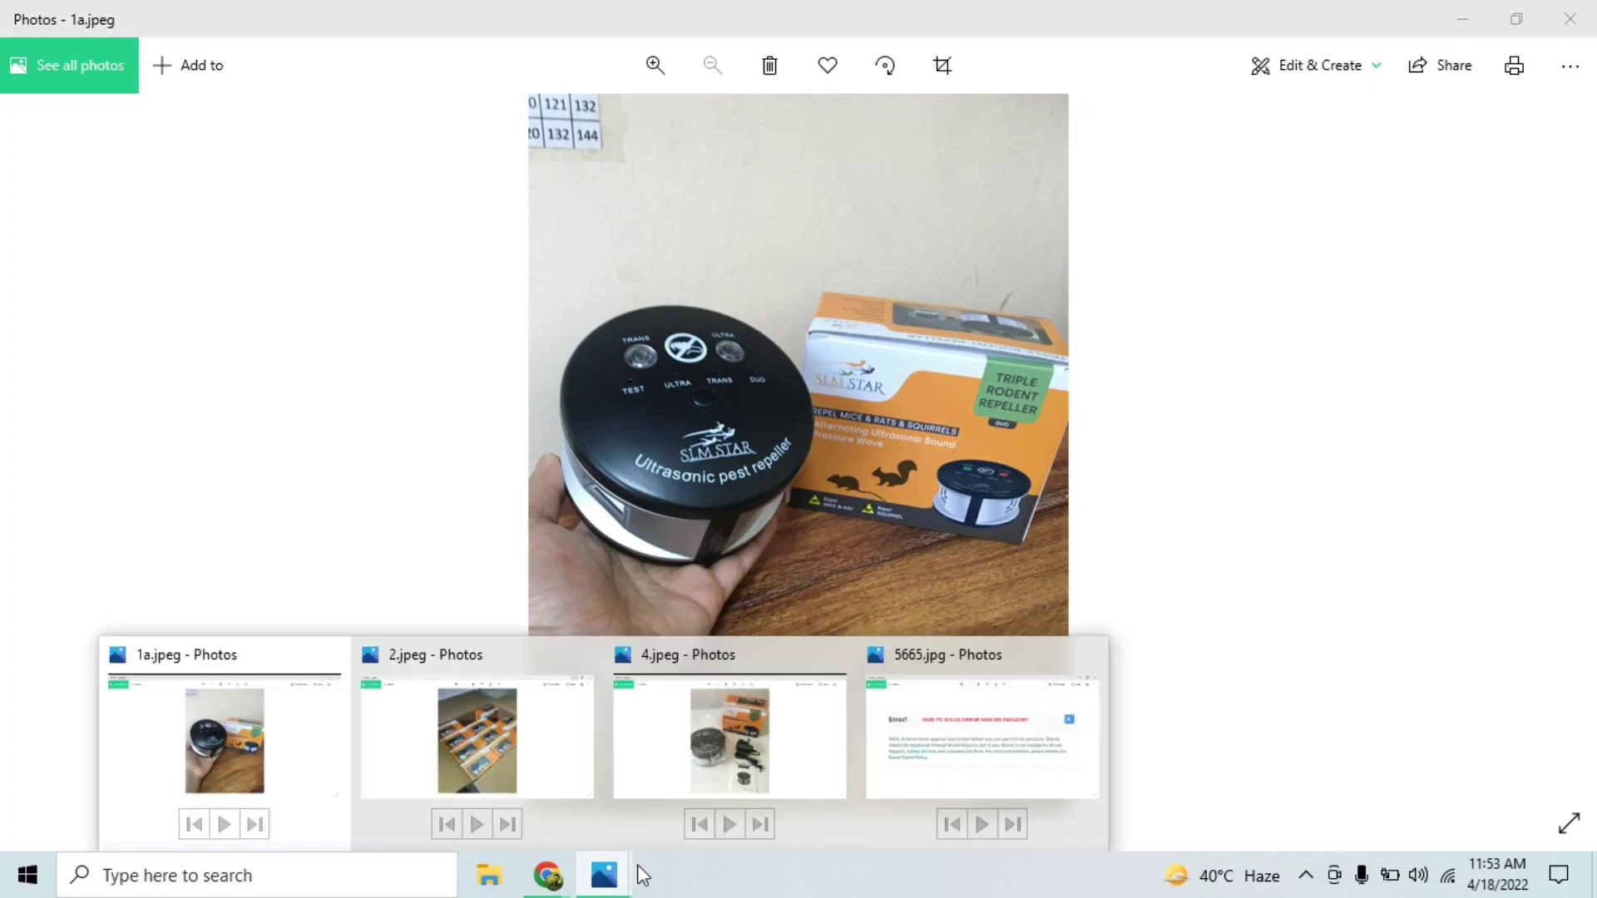
{"action": "left_click", "coordinate": [536, 756]}
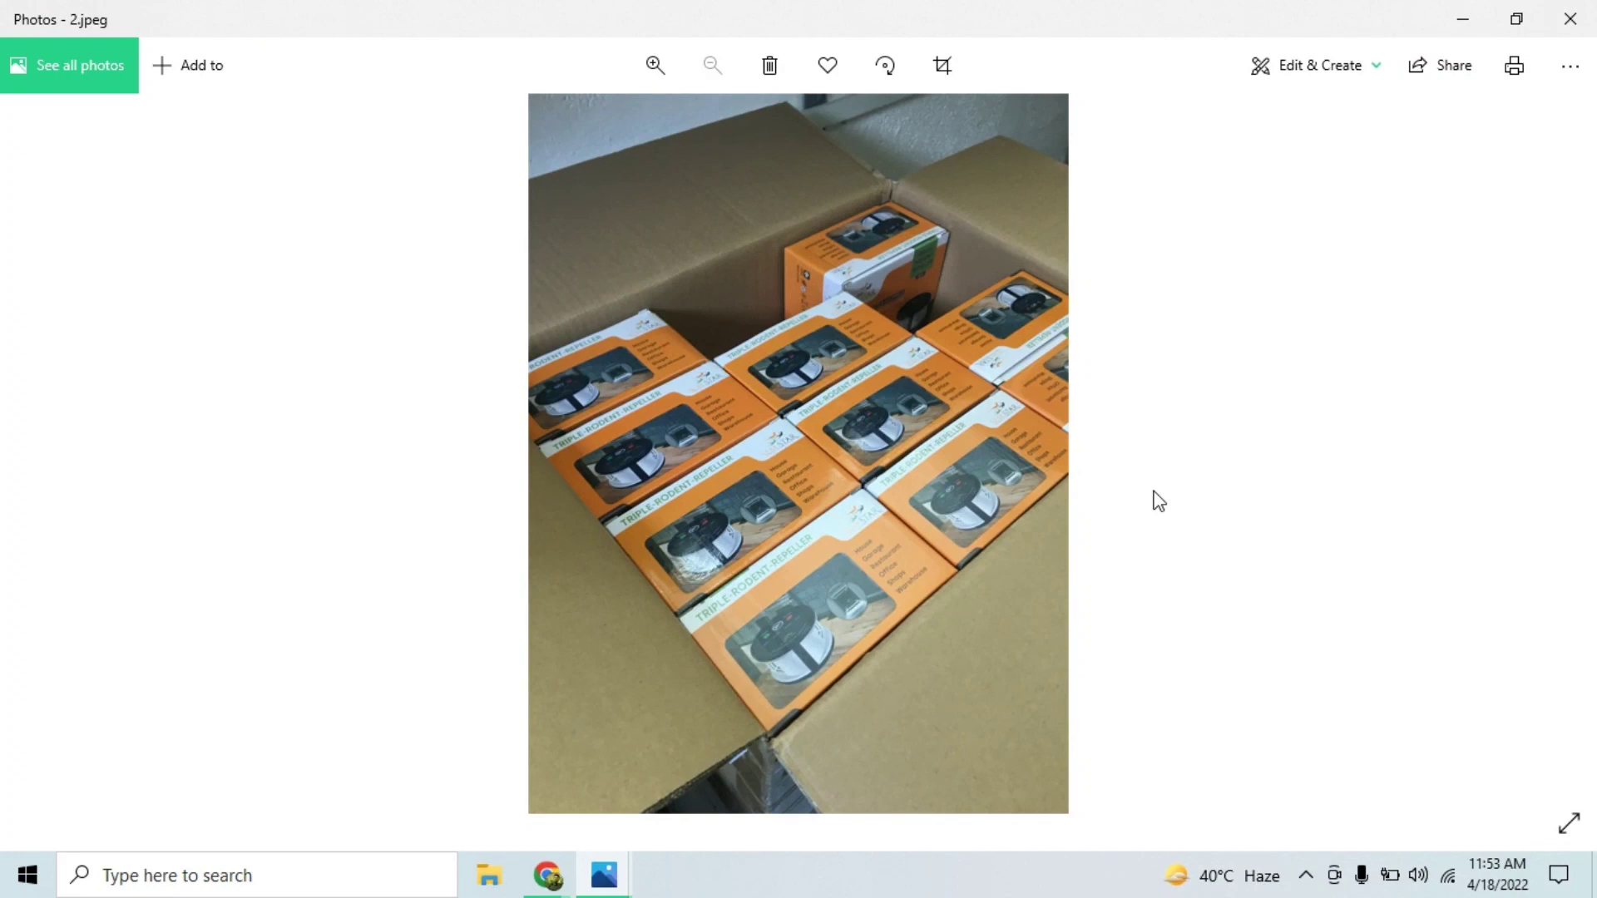
{"action": "mouse_move", "coordinate": [548, 875]}
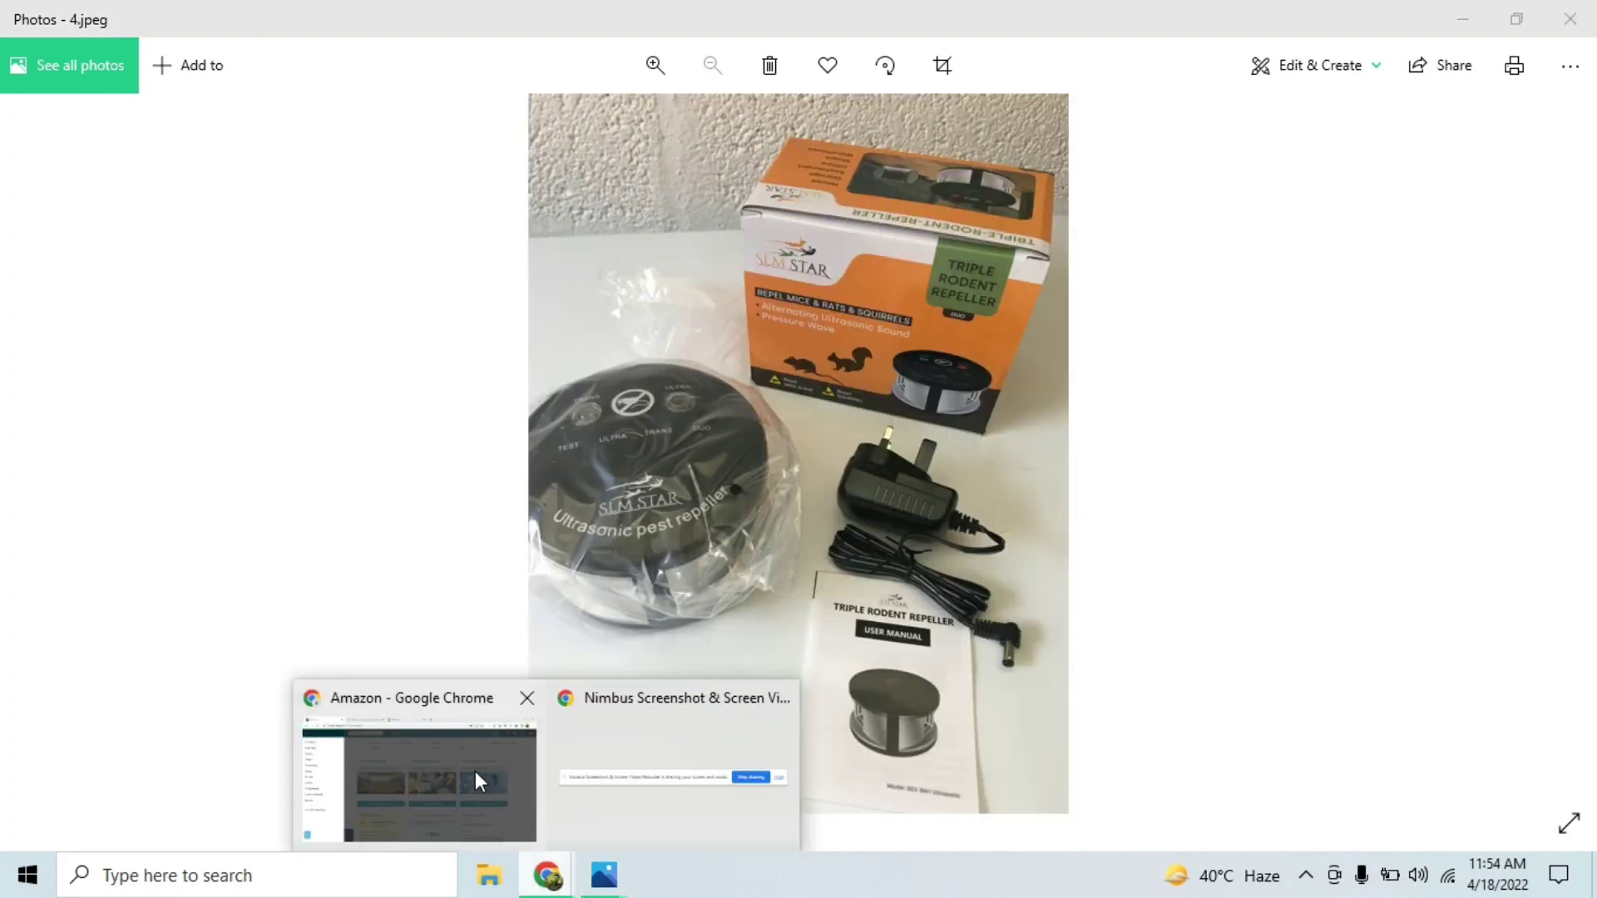
Preview the first two 'product packaging with sticker' results in Google Images
{"action": "left_click", "coordinate": [476, 771]}
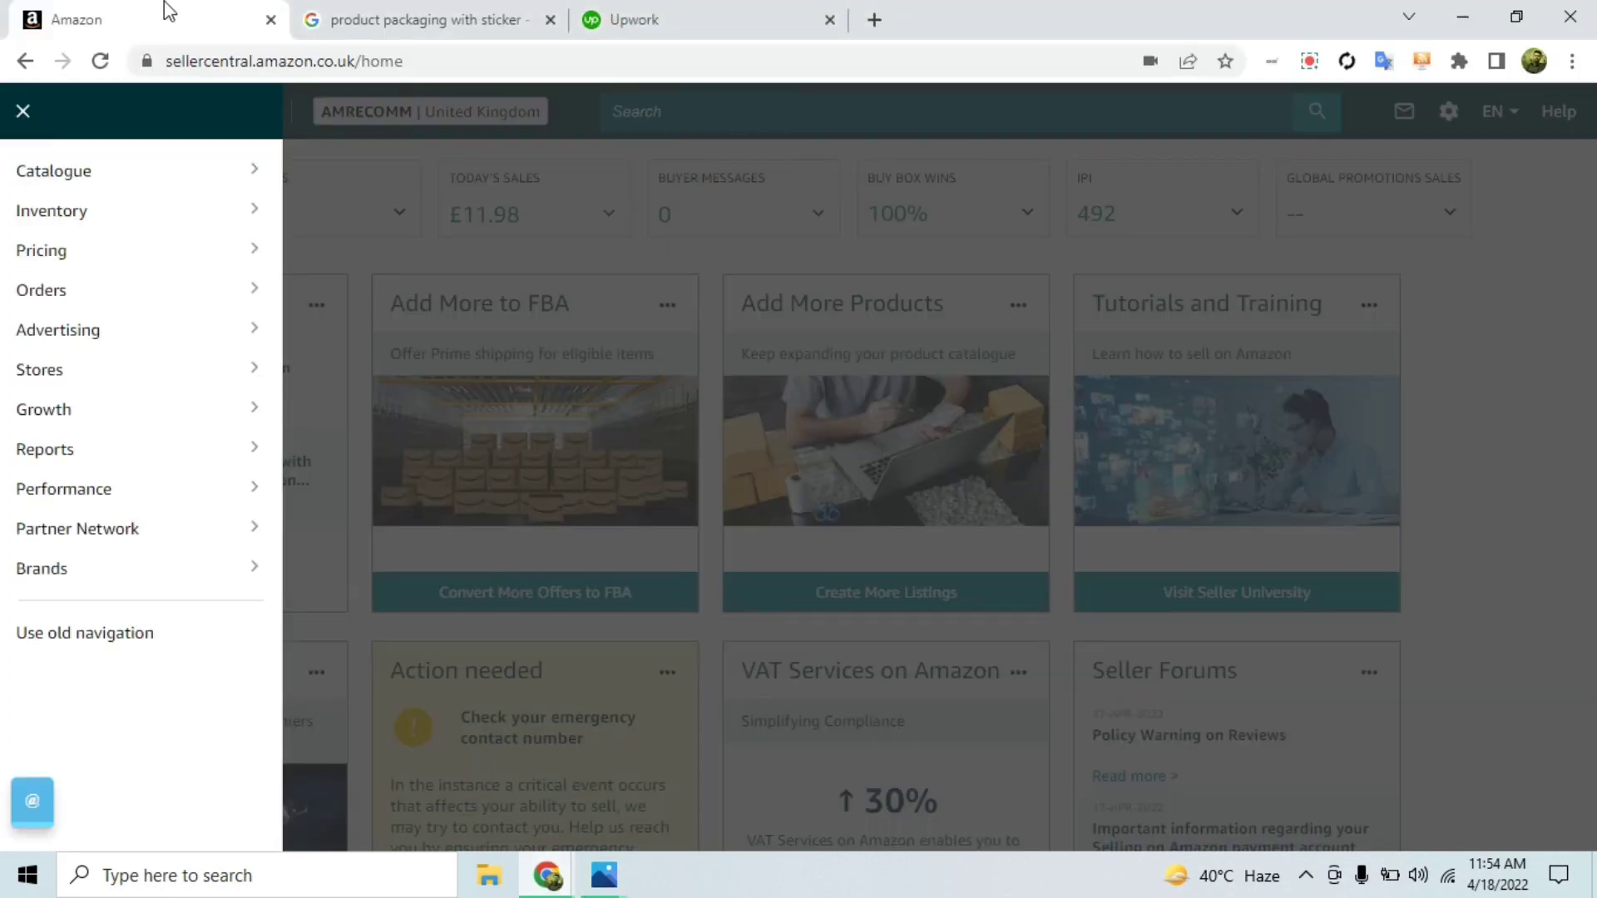
{"action": "left_click", "coordinate": [347, 11]}
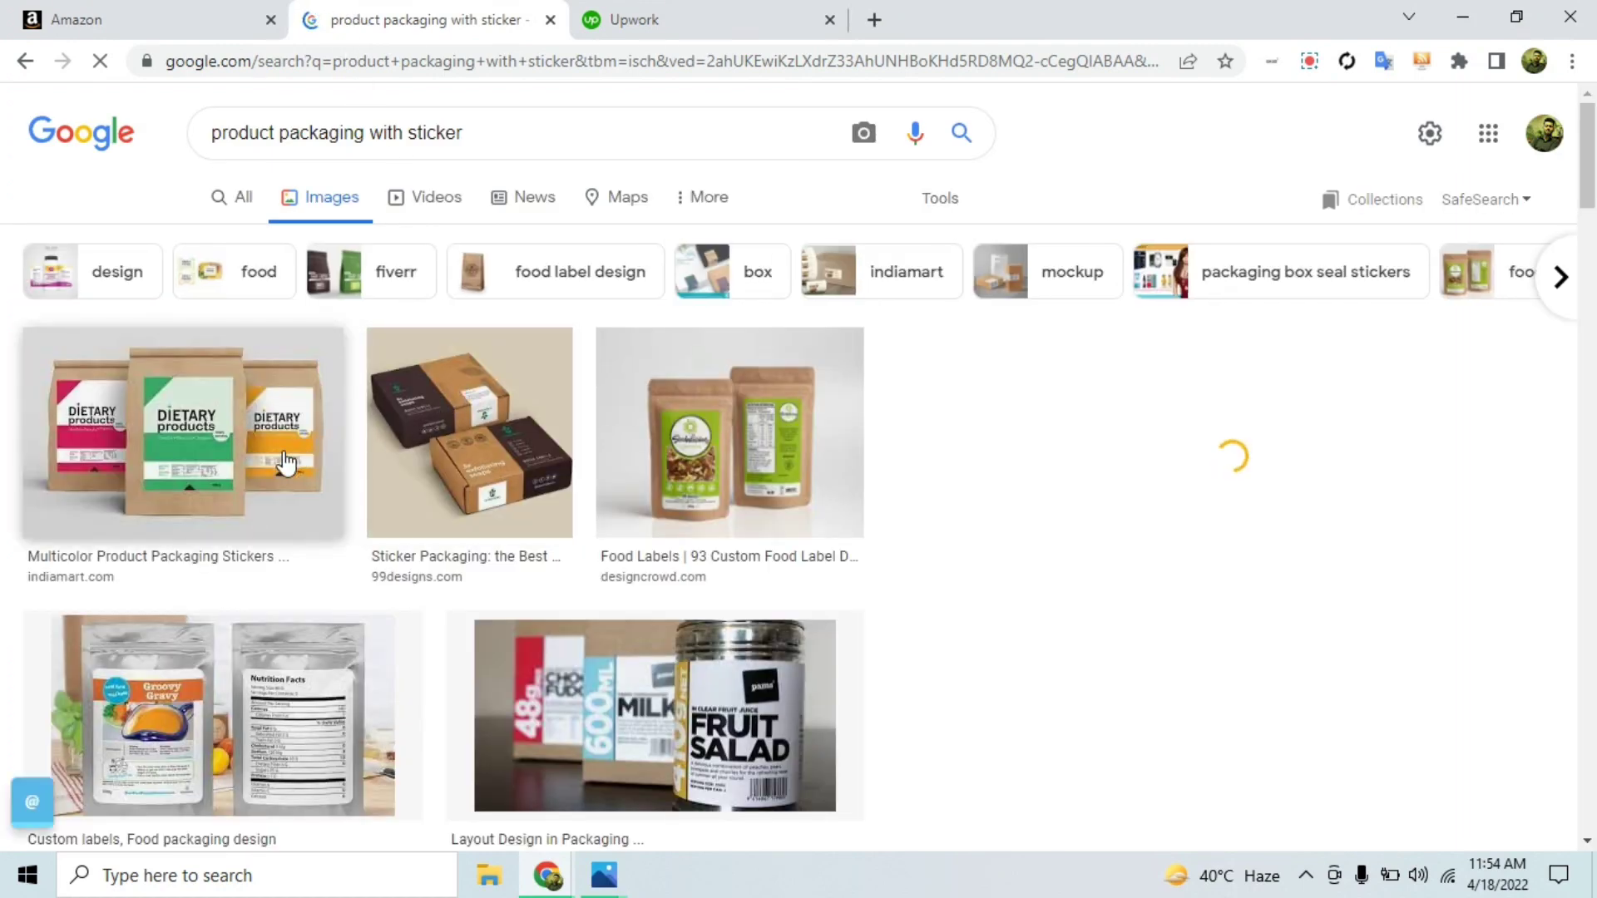
{"action": "left_click", "coordinate": [278, 456]}
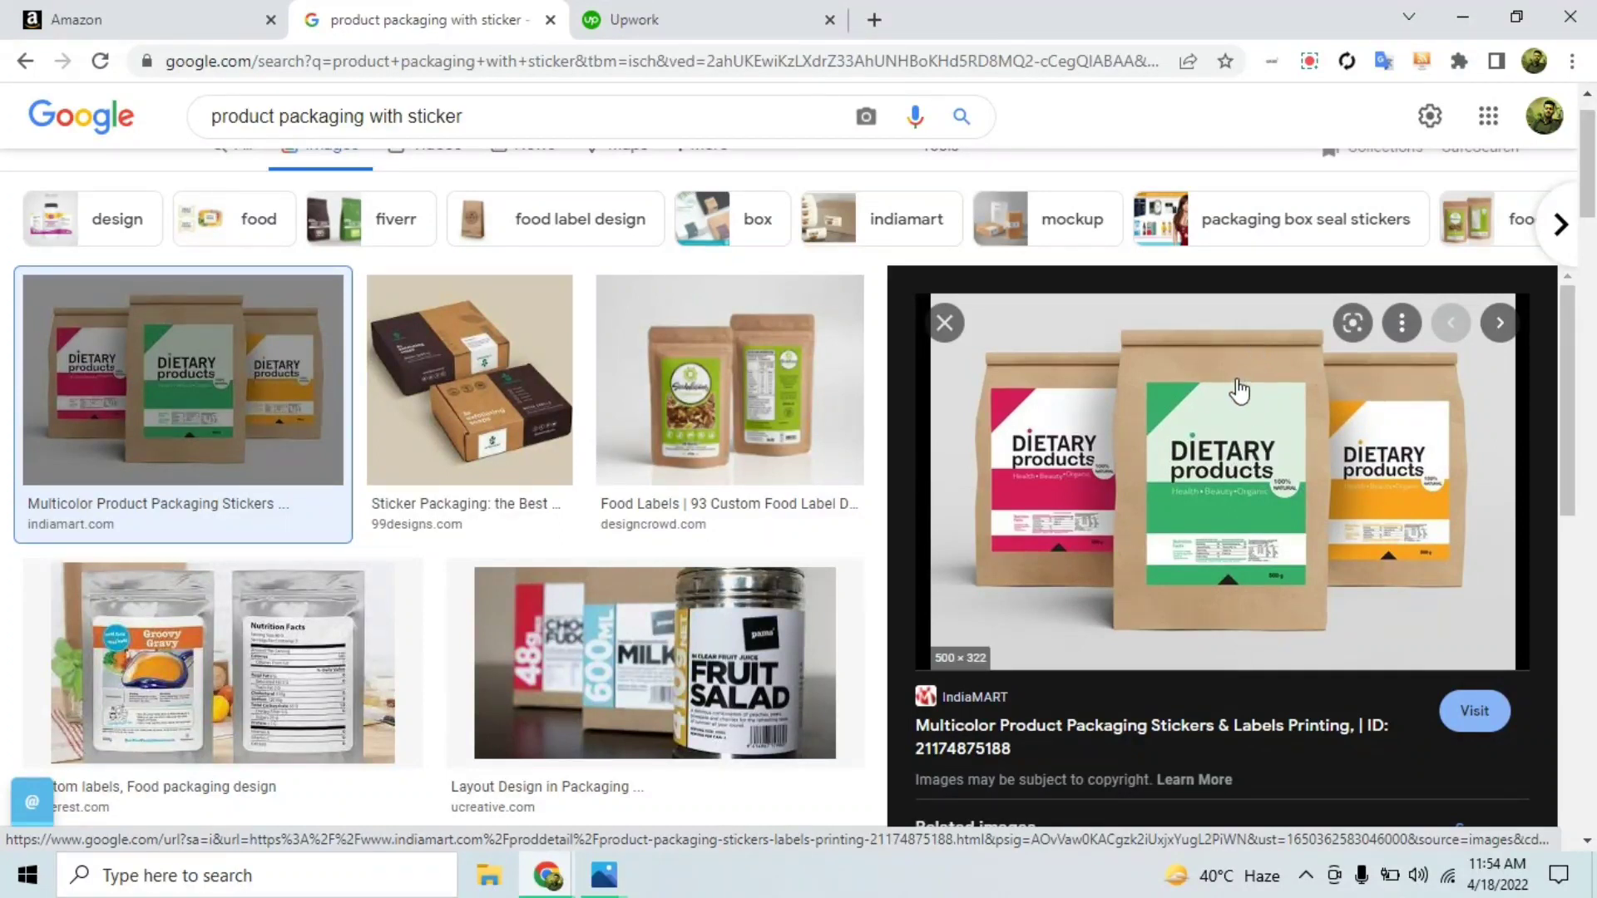
{"action": "left_click", "coordinate": [451, 392]}
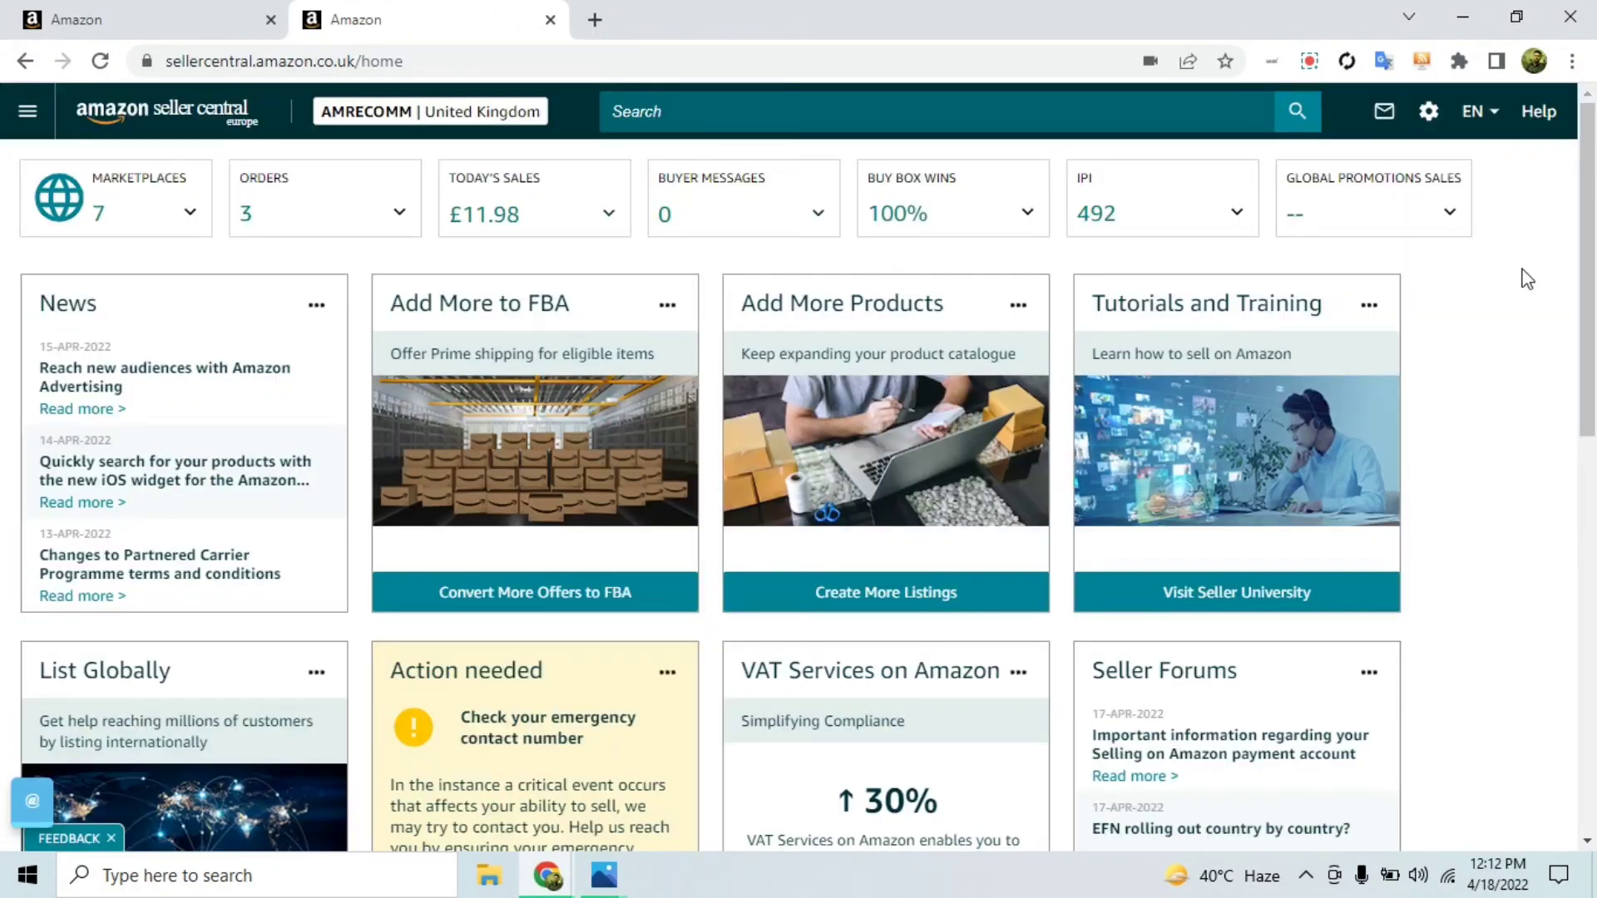
Start a Selling on Amazon support request from Help and browse issues by category
{"action": "left_click", "coordinate": [1538, 116]}
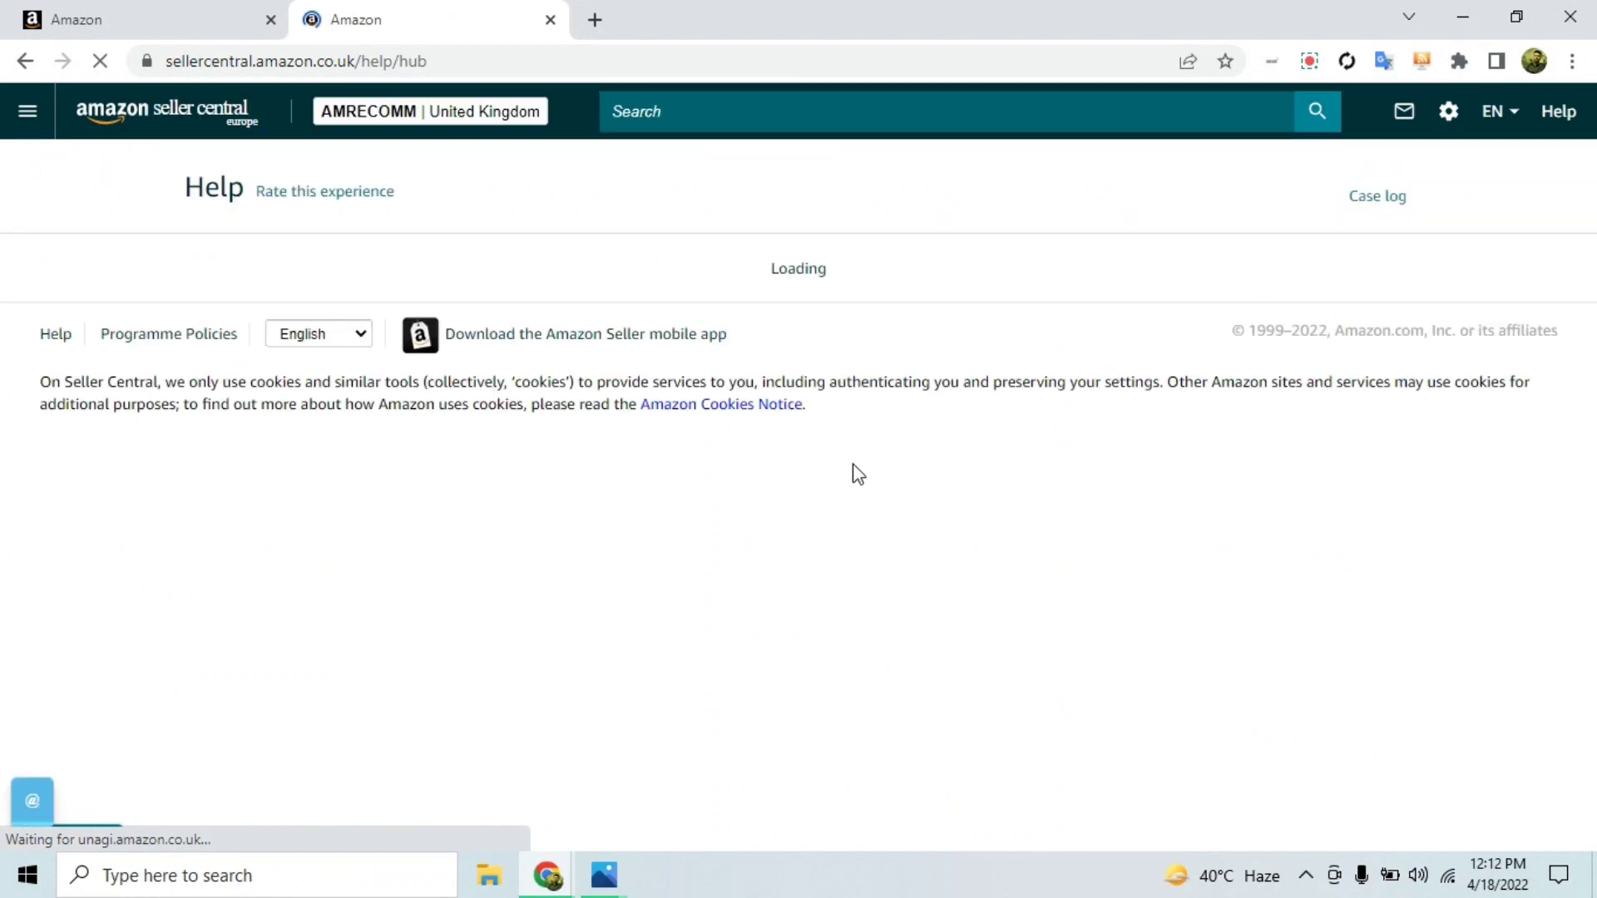
{"action": "scroll", "coordinate": [797, 487], "scroll_direction": "down", "scroll_amount": 7}
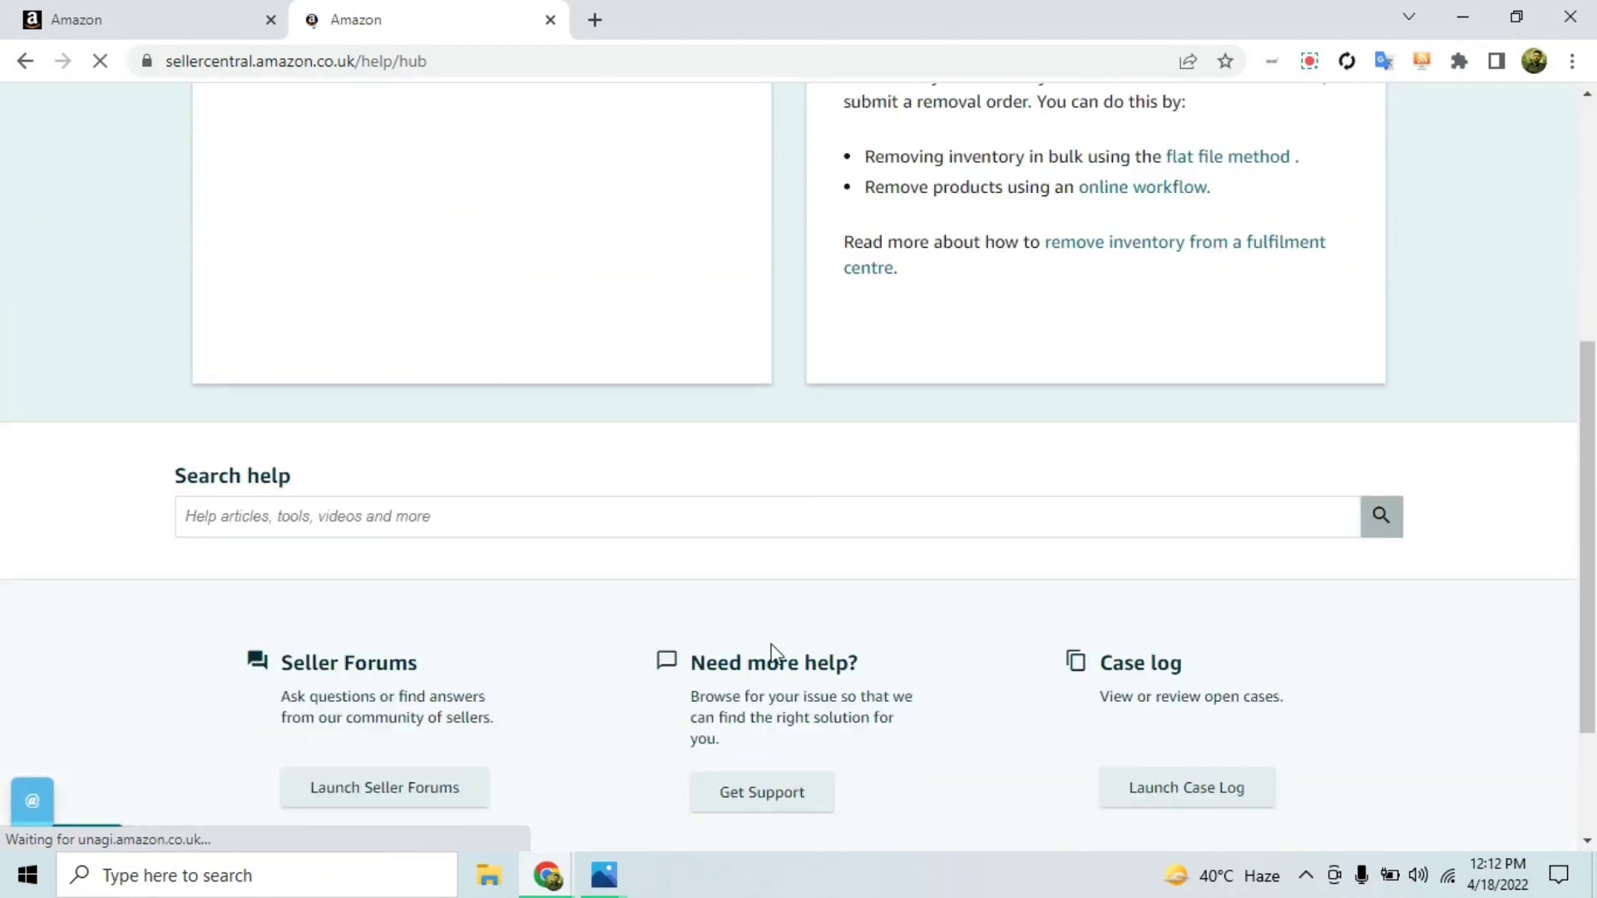
{"action": "left_click", "coordinate": [765, 687]}
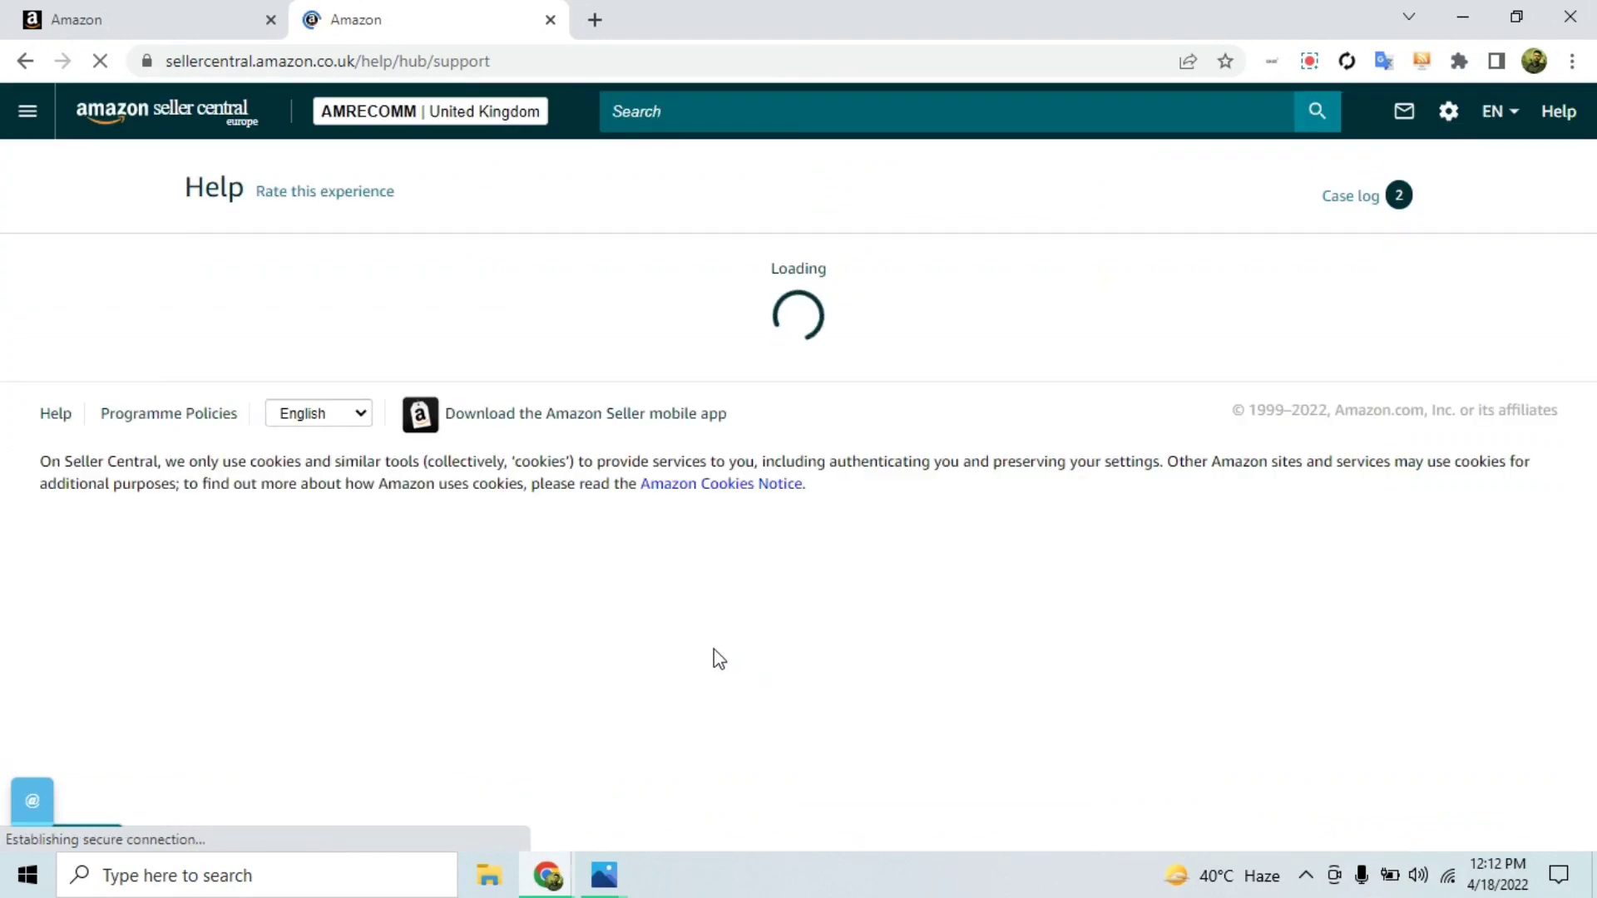
{"action": "left_click", "coordinate": [335, 456]}
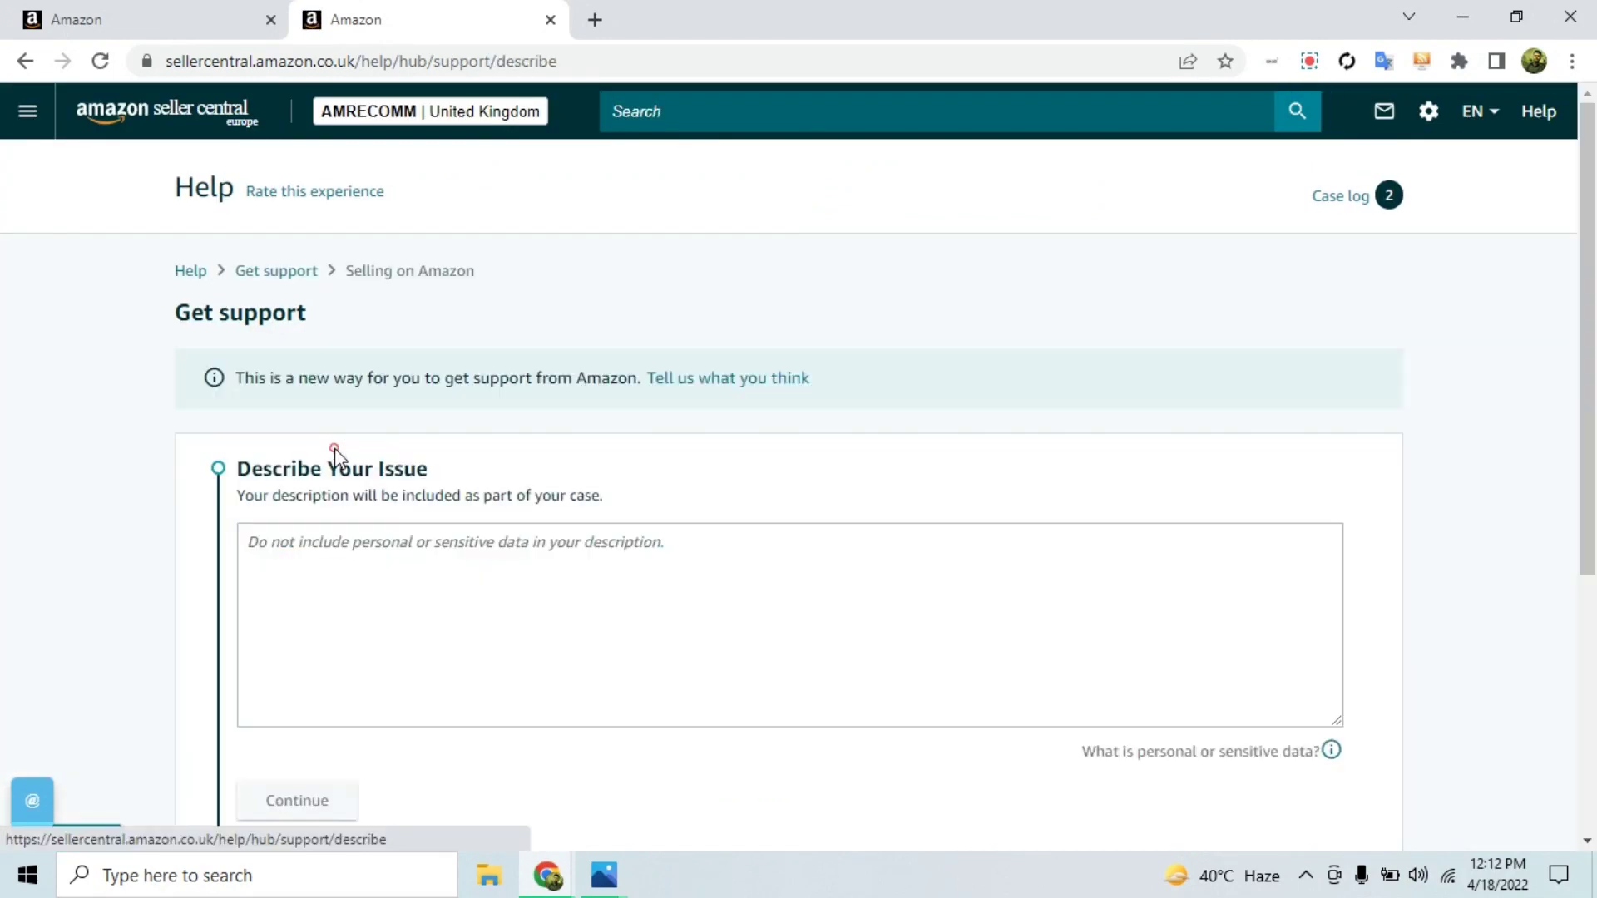
{"action": "scroll", "coordinate": [378, 546], "scroll_direction": "down", "scroll_amount": 5}
{"action": "left_click", "coordinate": [353, 563]}
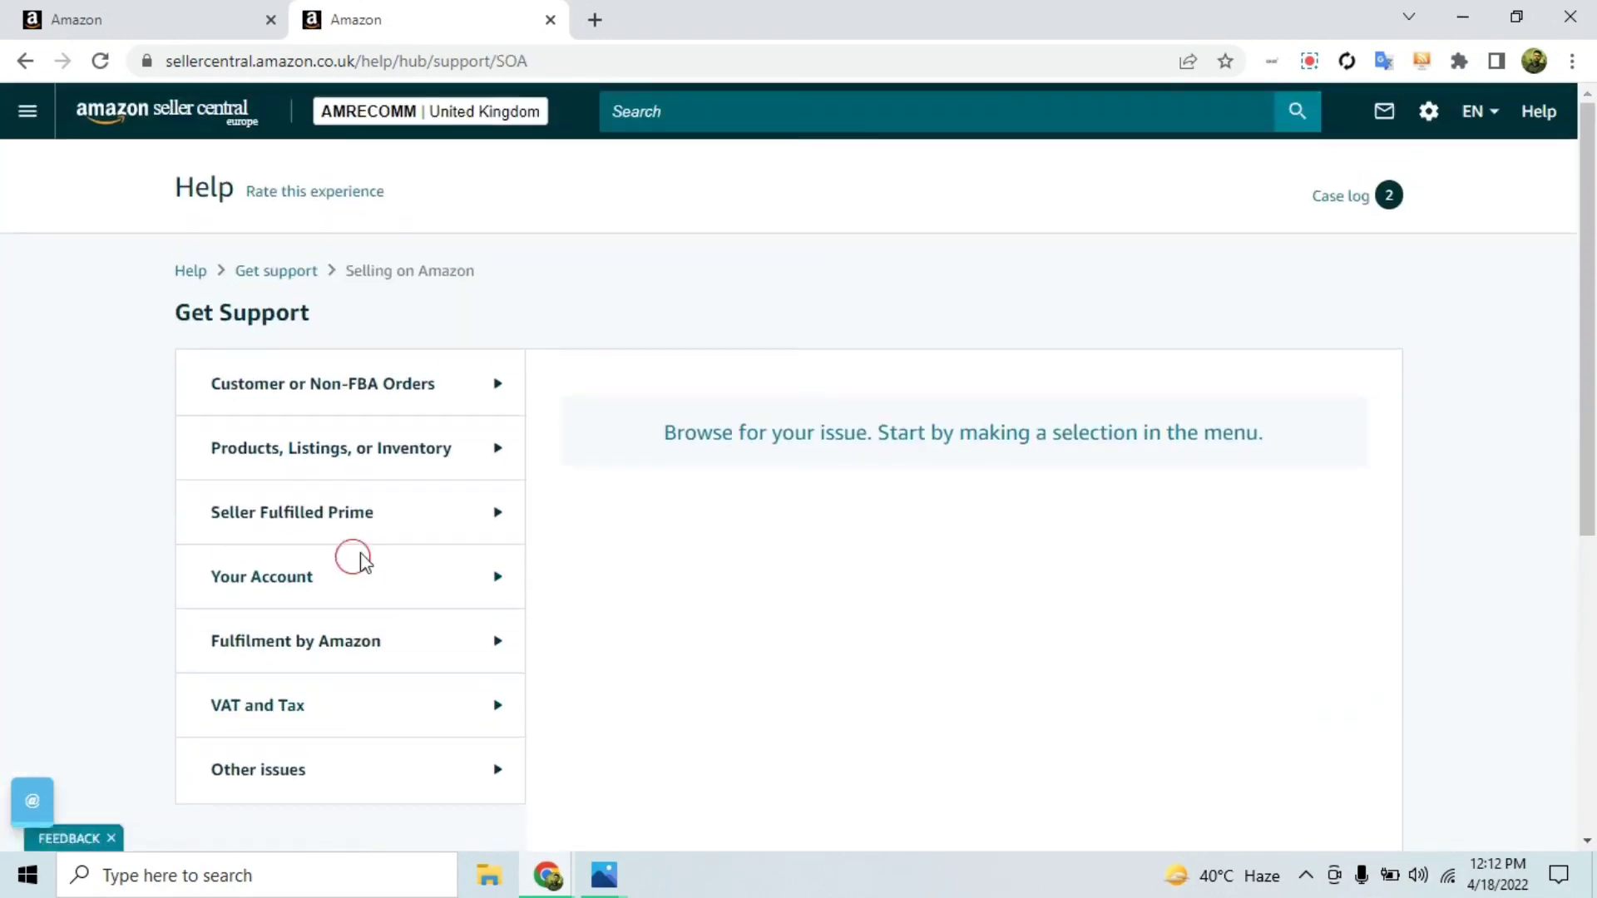
Choose Trouble Adding a Product under Products, Listings, or Inventory
{"action": "scroll", "coordinate": [390, 574], "scroll_direction": "down", "scroll_amount": 3}
{"action": "scroll", "coordinate": [329, 533], "scroll_direction": "up", "scroll_amount": 2}
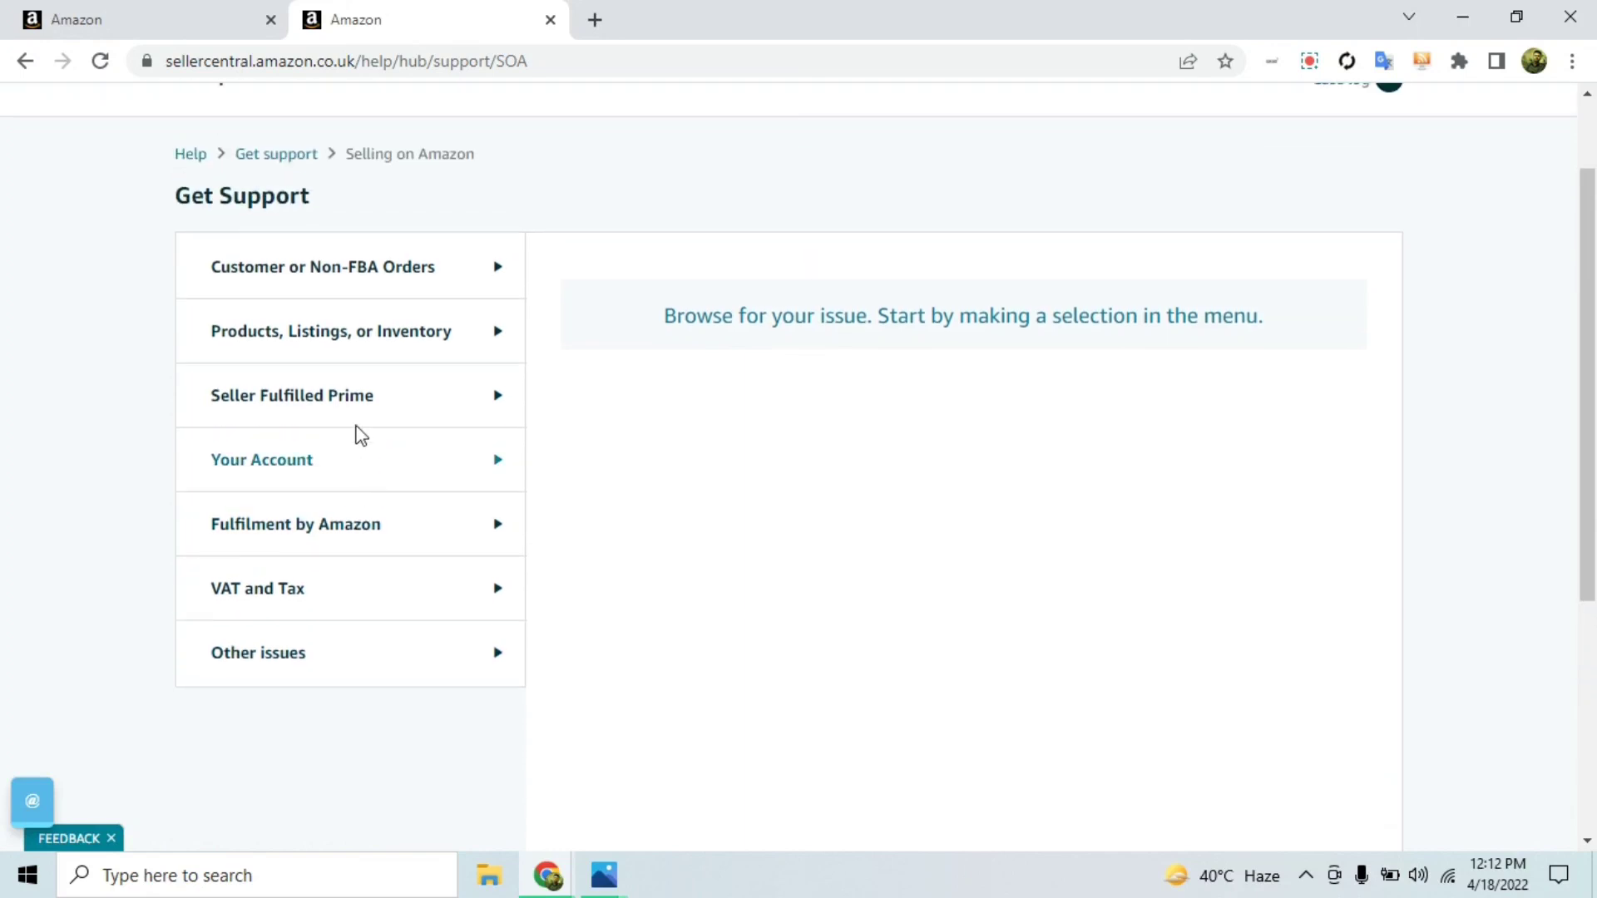
{"action": "left_click", "coordinate": [321, 344]}
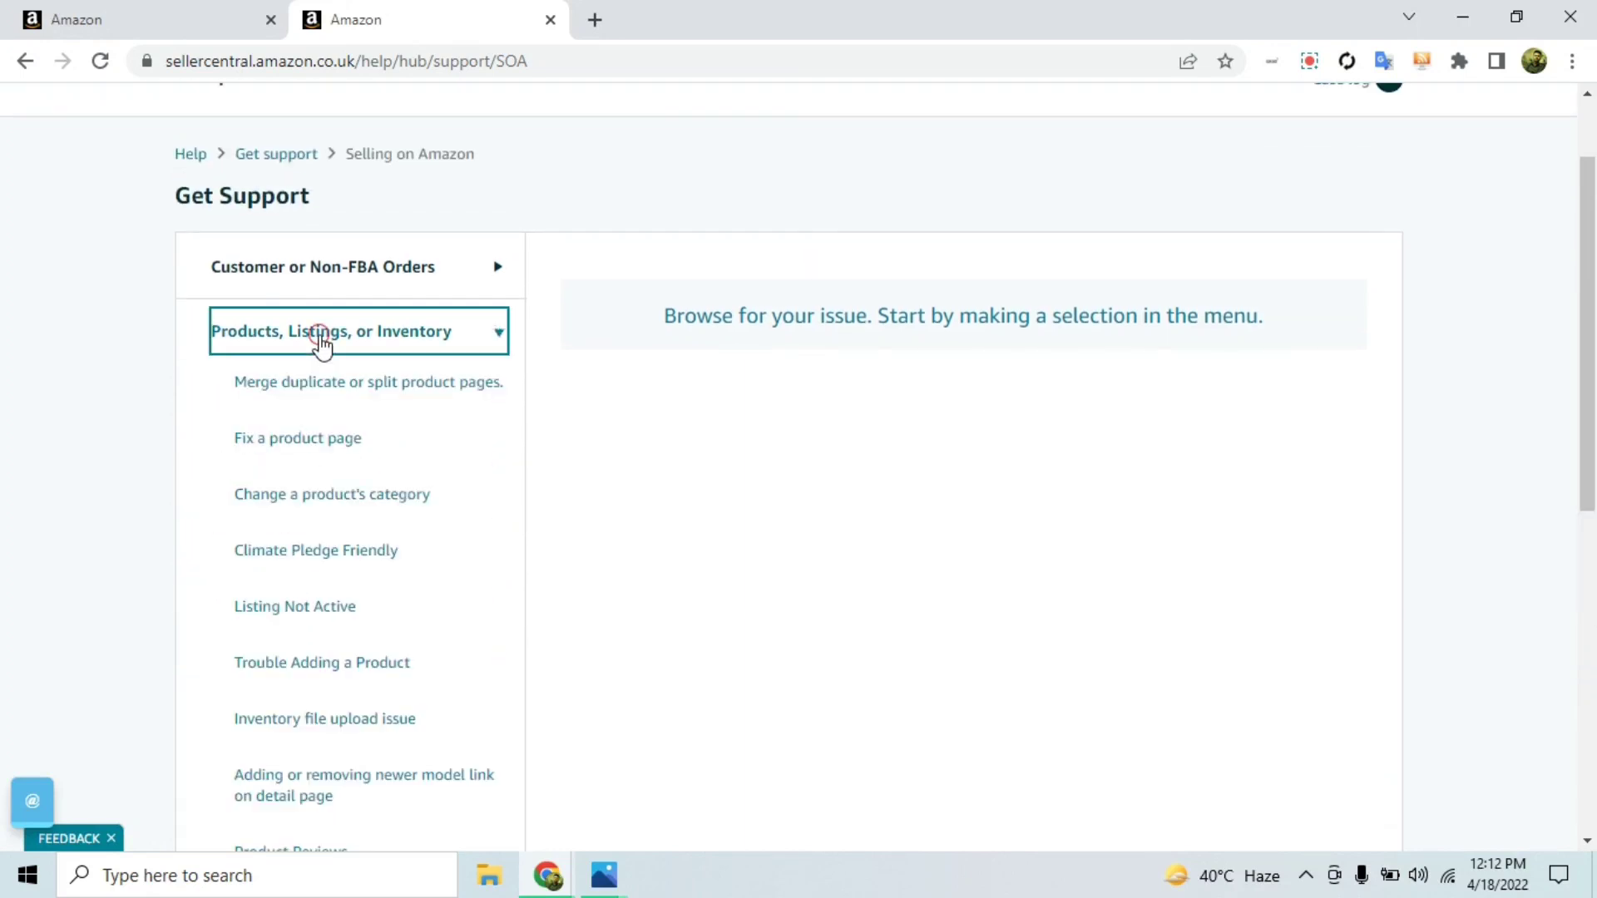
{"action": "scroll", "coordinate": [353, 416], "scroll_direction": "down", "scroll_amount": 1}
{"action": "scroll", "coordinate": [371, 514], "scroll_direction": "down", "scroll_amount": 1}
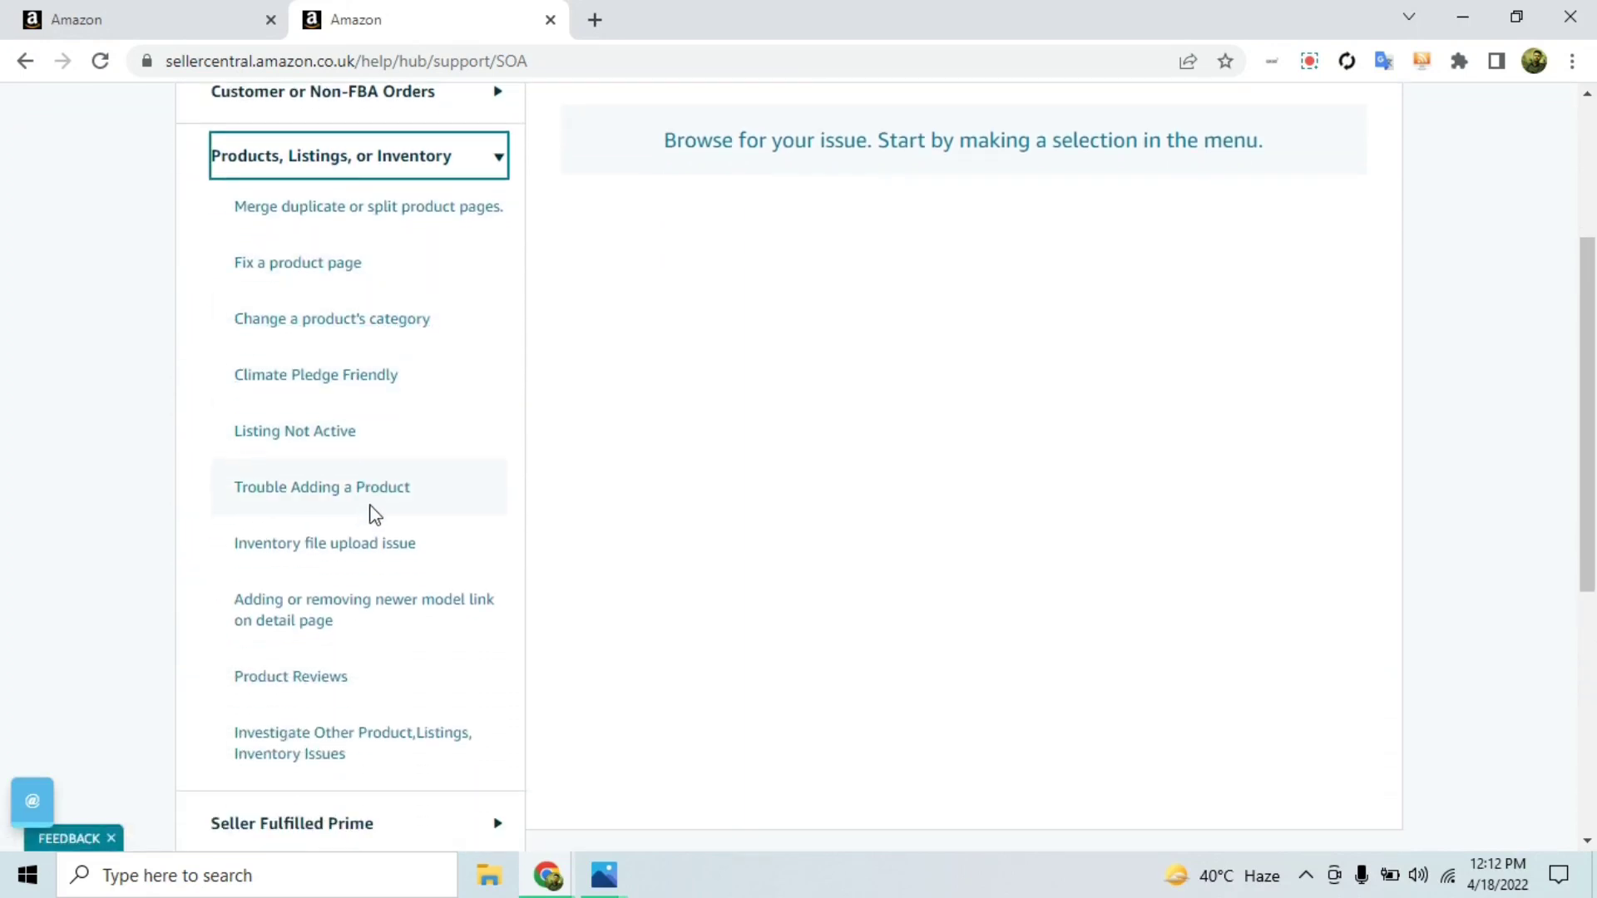
{"action": "scroll", "coordinate": [311, 468], "scroll_direction": "up", "scroll_amount": 1}
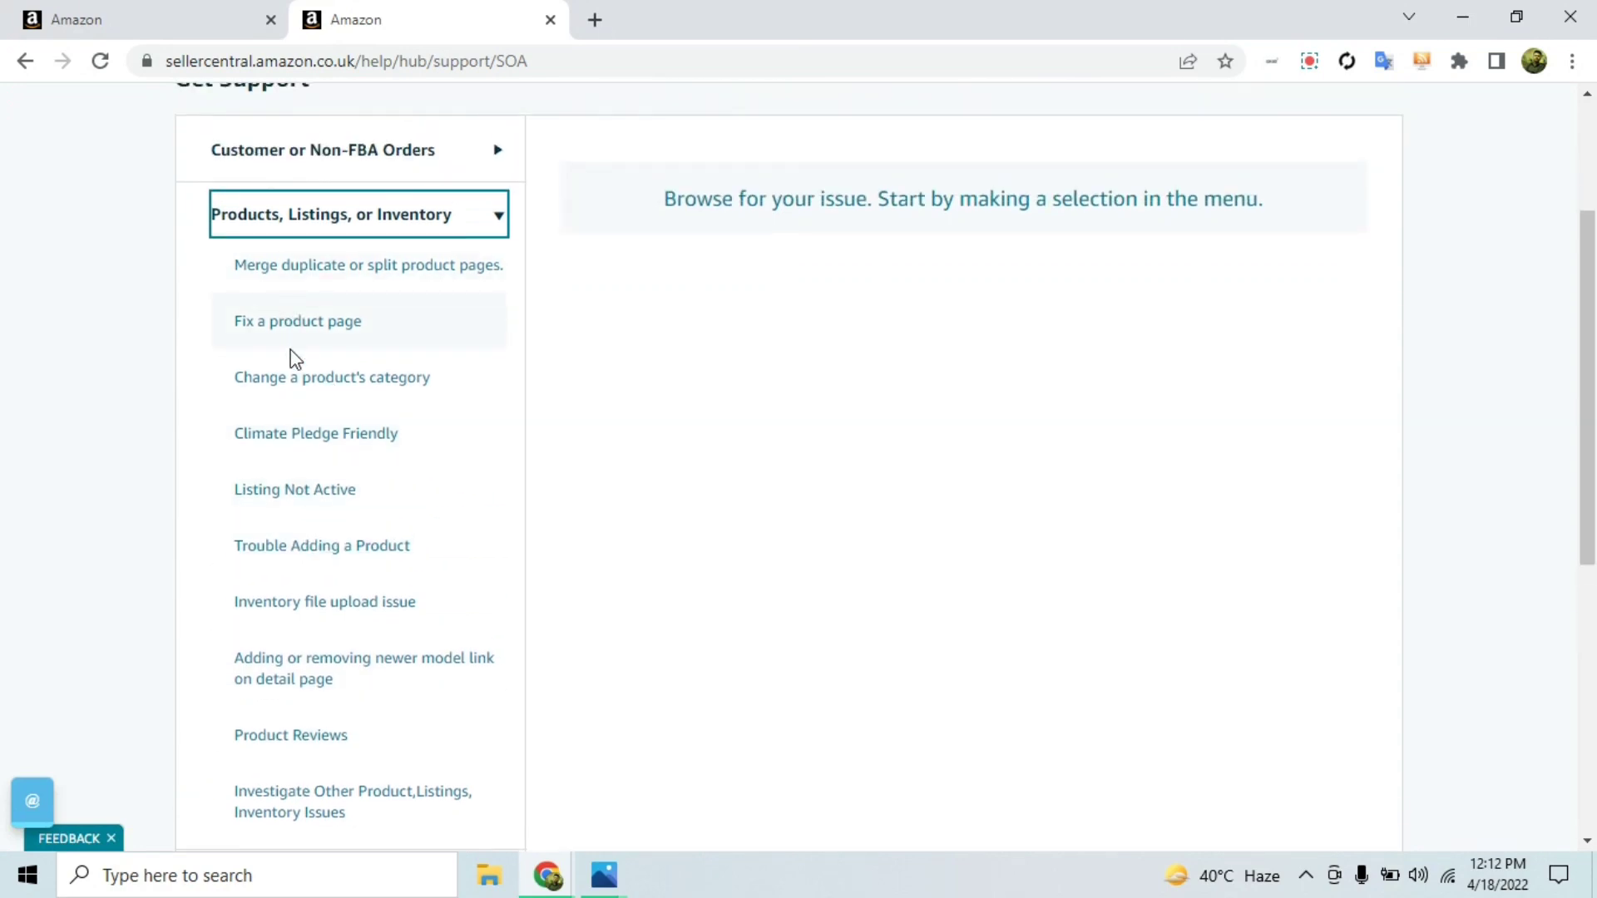
{"action": "left_click", "coordinate": [307, 546]}
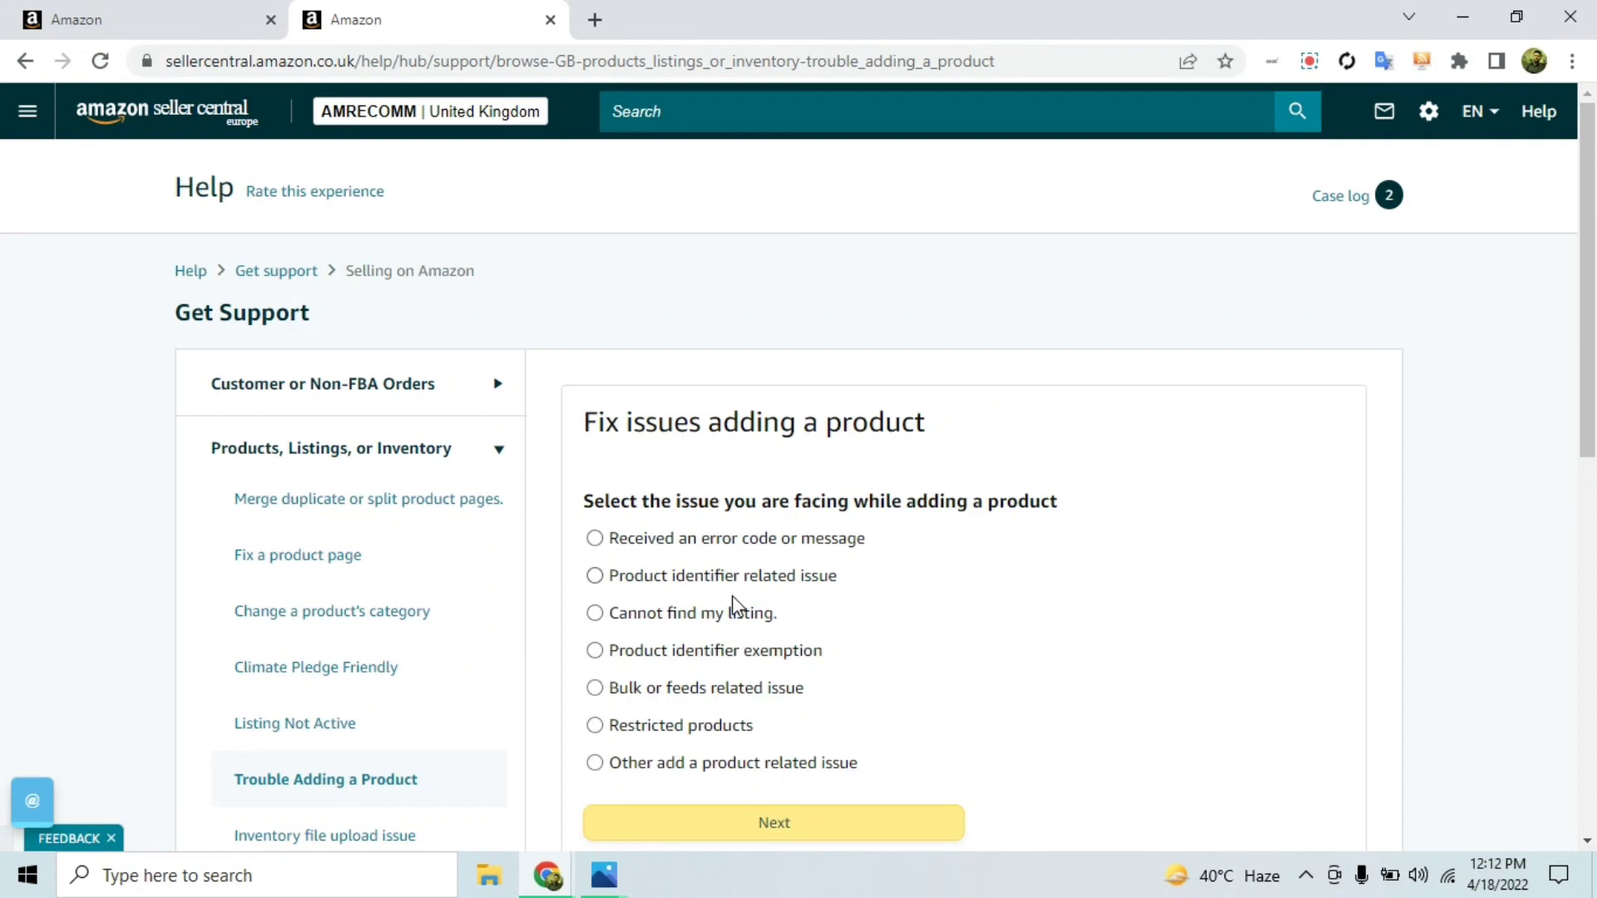
Open the contact form and enter 'ERROR CODE 5665' as the Contact Reason
{"action": "scroll", "coordinate": [732, 632], "scroll_direction": "down", "scroll_amount": 8}
{"action": "left_click", "coordinate": [815, 215]}
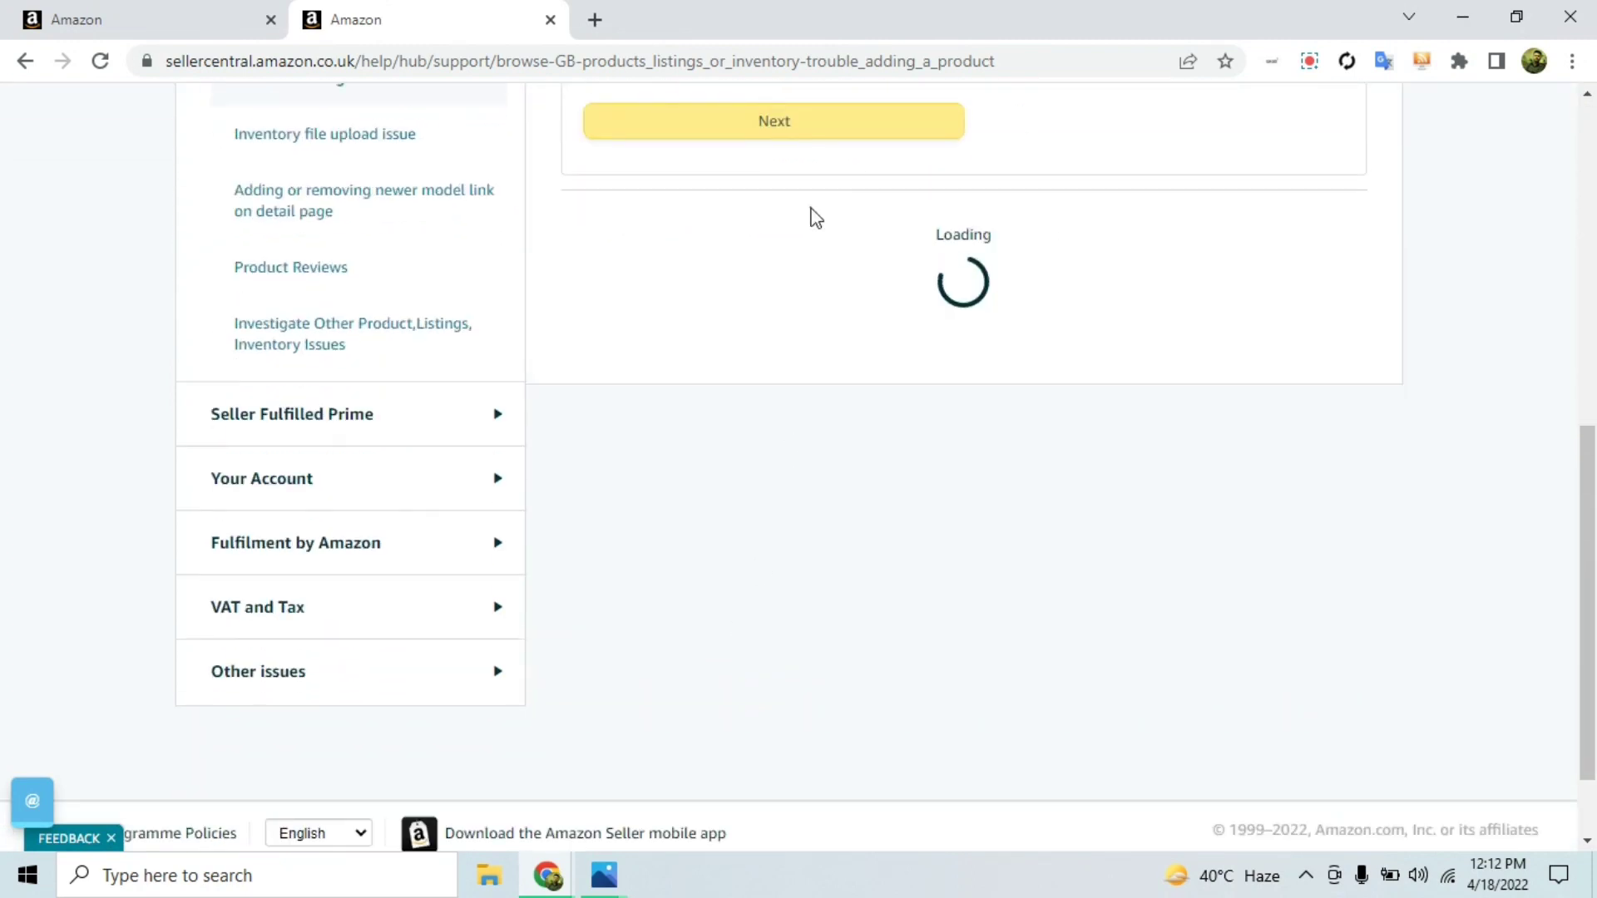
{"action": "scroll", "coordinate": [949, 560], "scroll_direction": "up", "scroll_amount": 3}
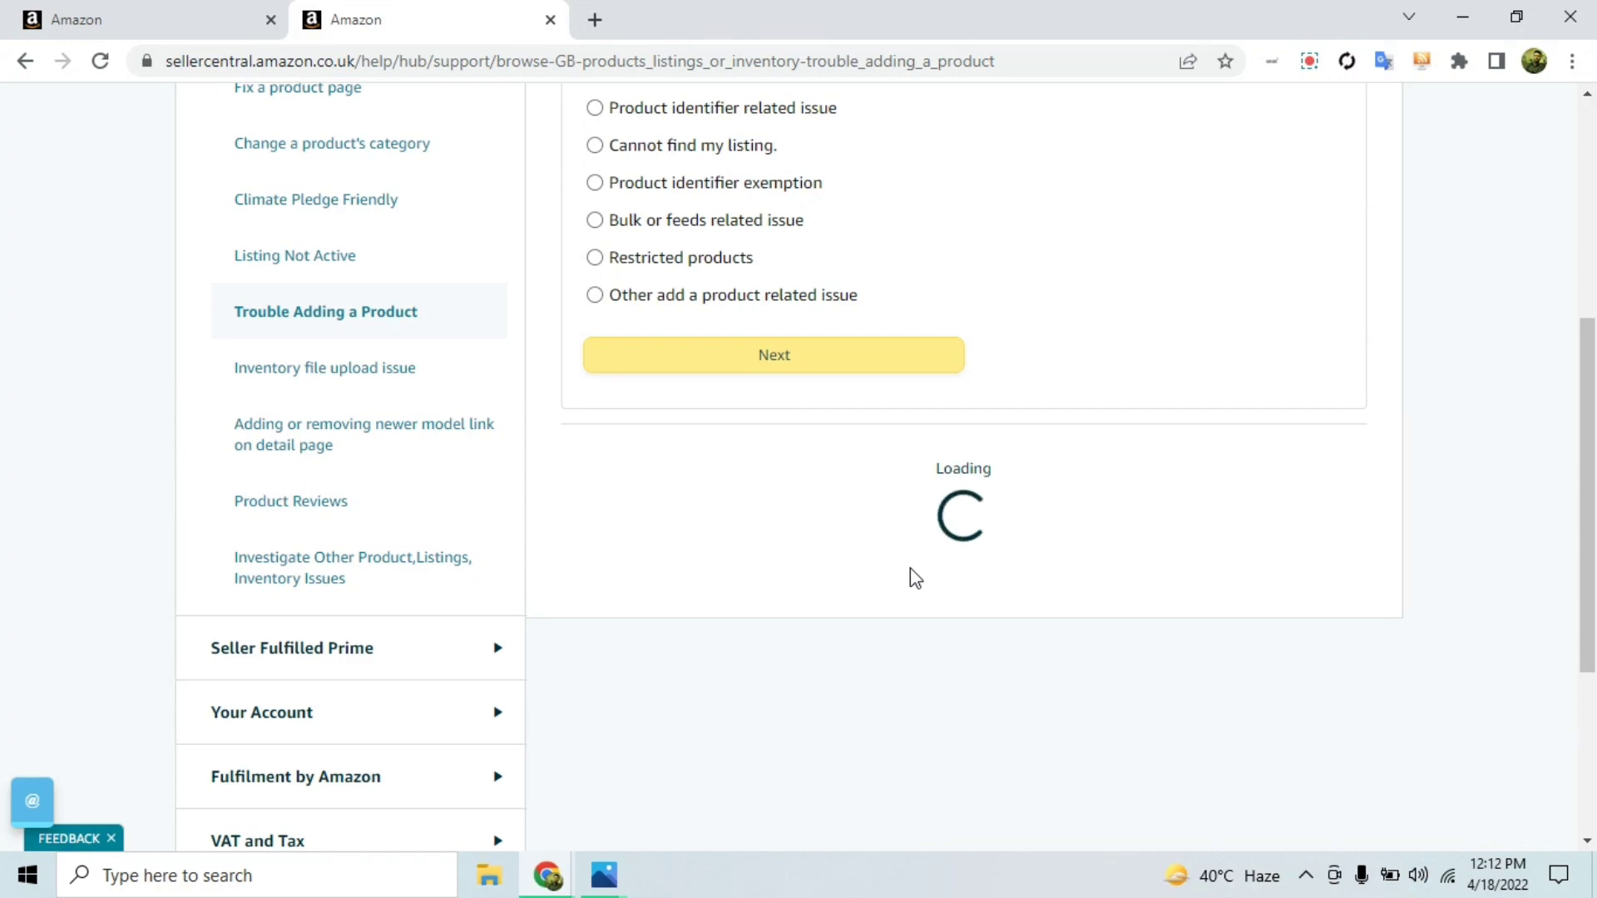
{"action": "scroll", "coordinate": [848, 571], "scroll_direction": "down", "scroll_amount": 3}
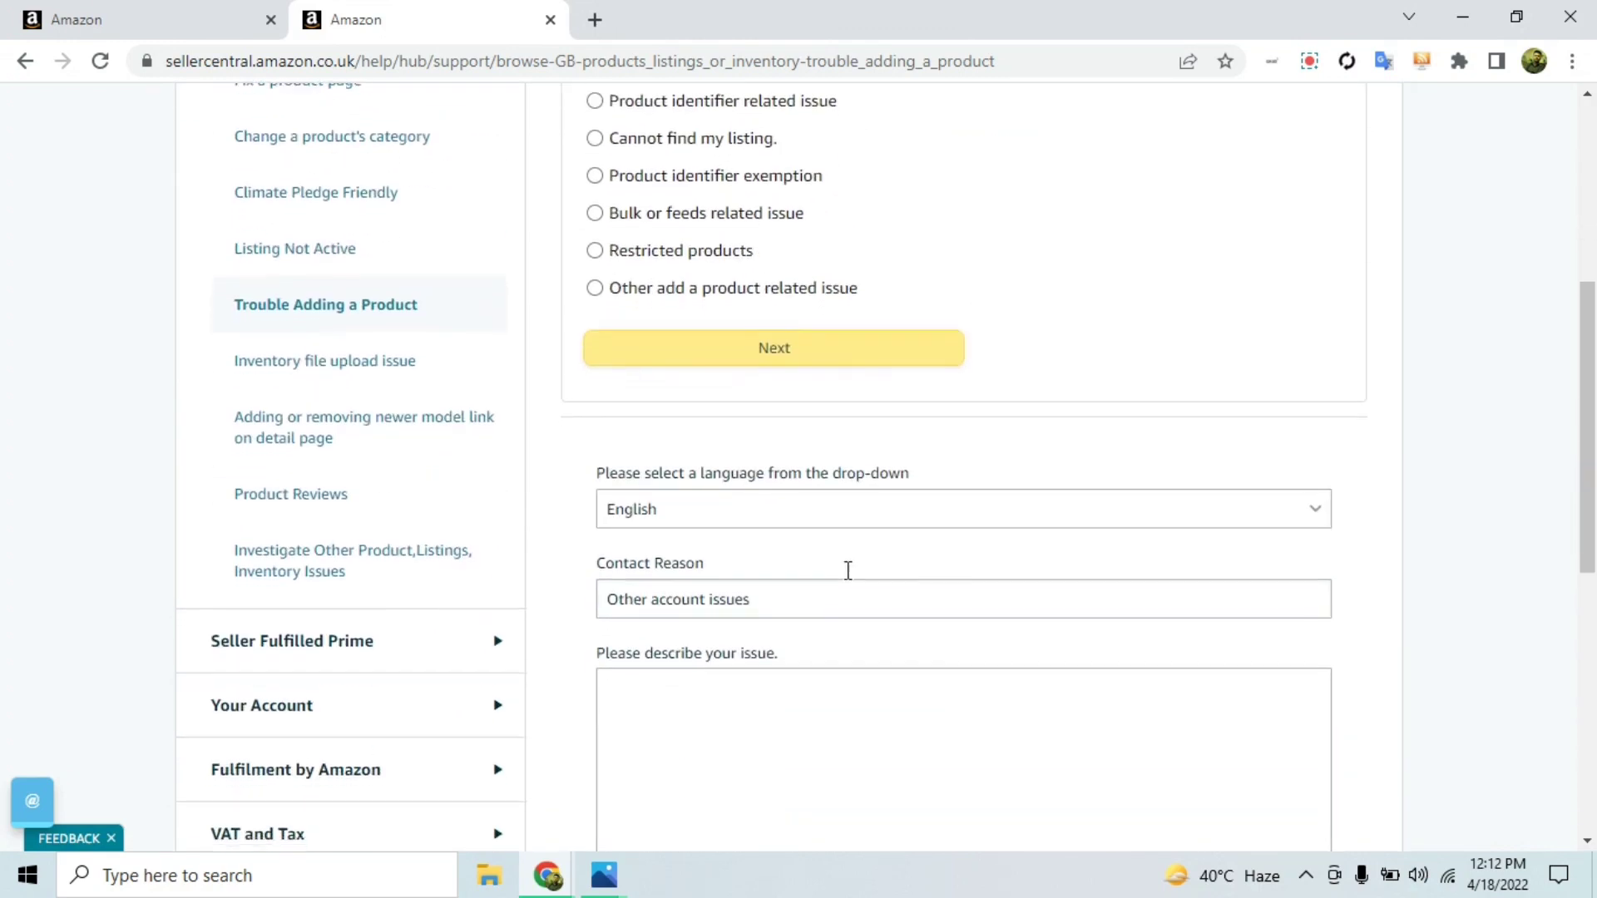
{"action": "scroll", "coordinate": [848, 571], "scroll_direction": "down", "scroll_amount": 3}
{"action": "left_click_drag", "start_coordinate": [745, 381], "coordinate": [581, 400]}
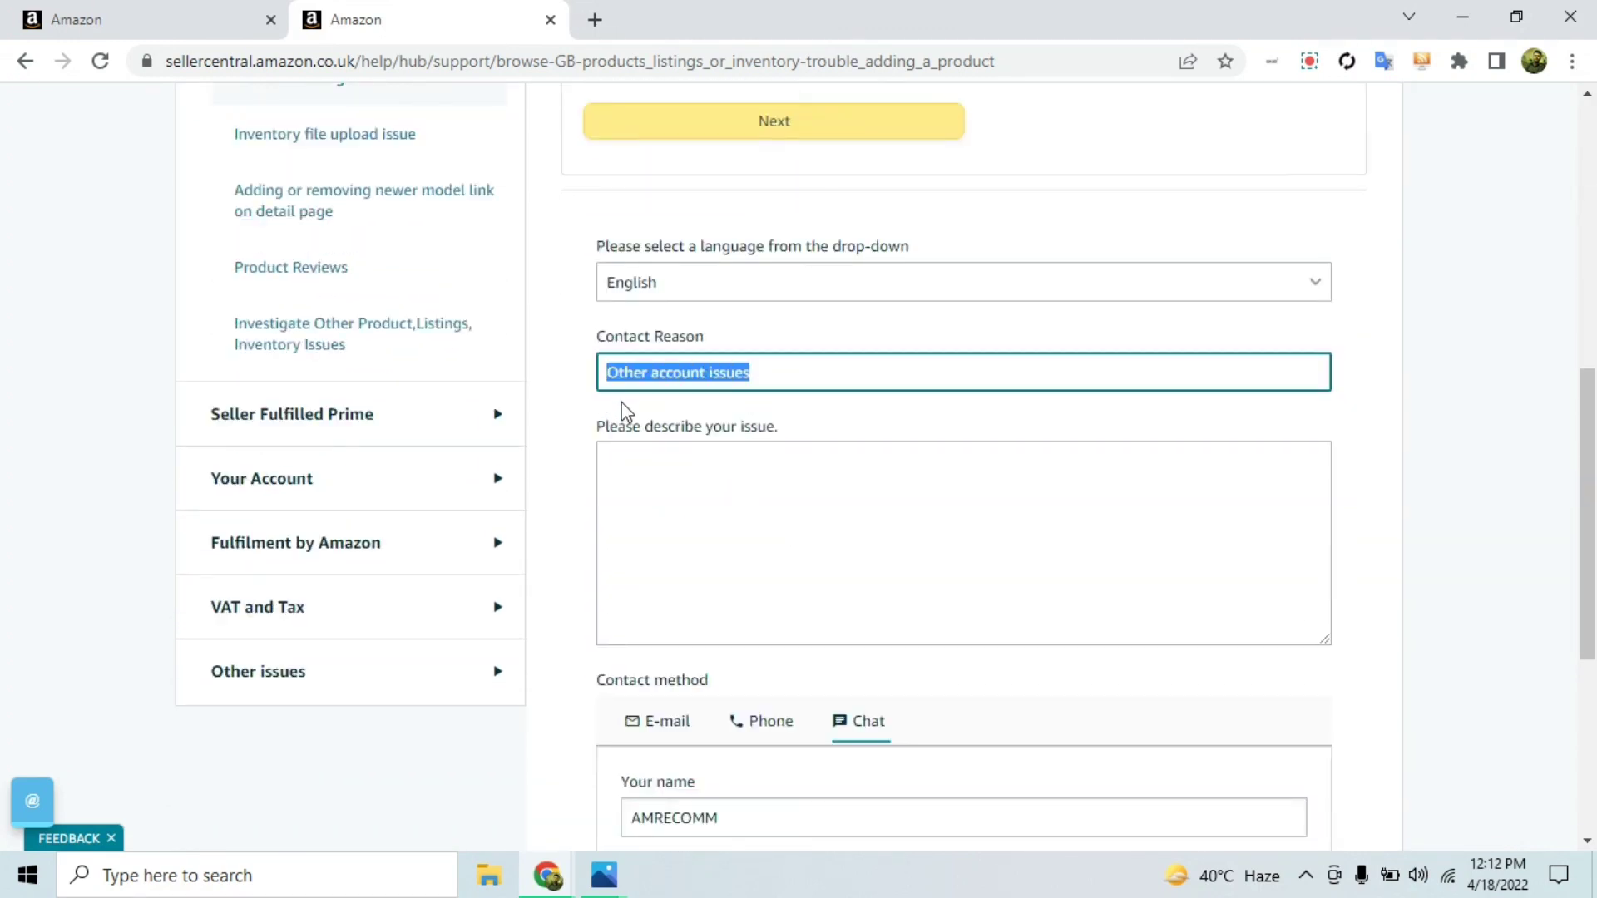
{"action": "type", "text": "ERROR "}
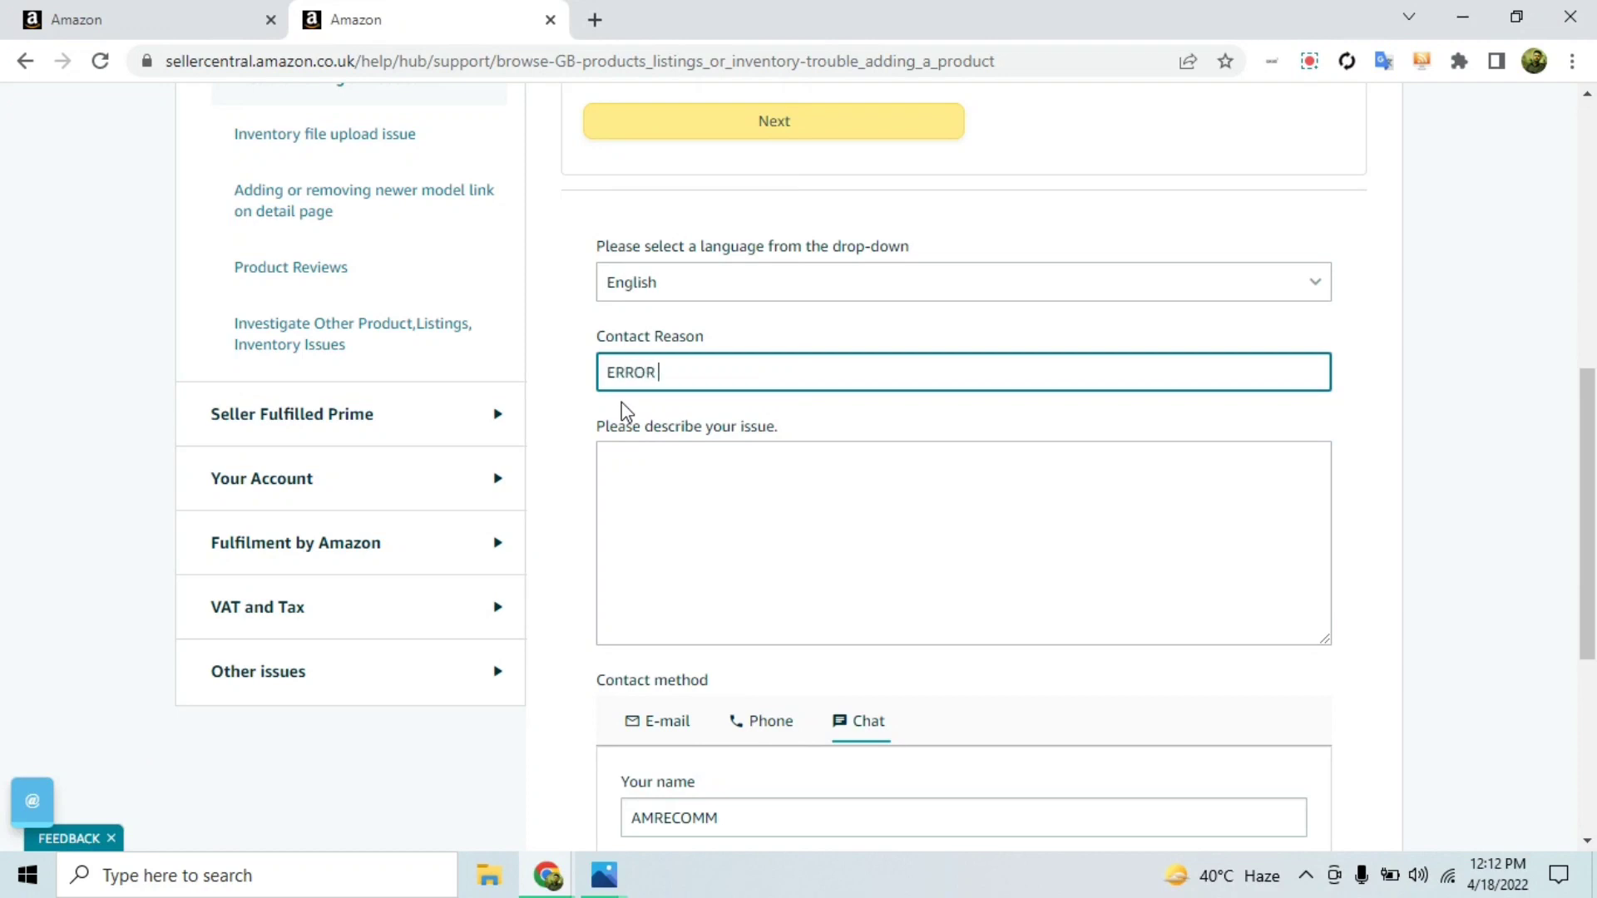
{"action": "type", "text": "CODE 5665"}
{"action": "left_click_drag", "start_coordinate": [605, 371], "coordinate": [760, 377]}
{"action": "left_click", "coordinate": [759, 366]}
{"action": "left_click", "coordinate": [690, 513]}
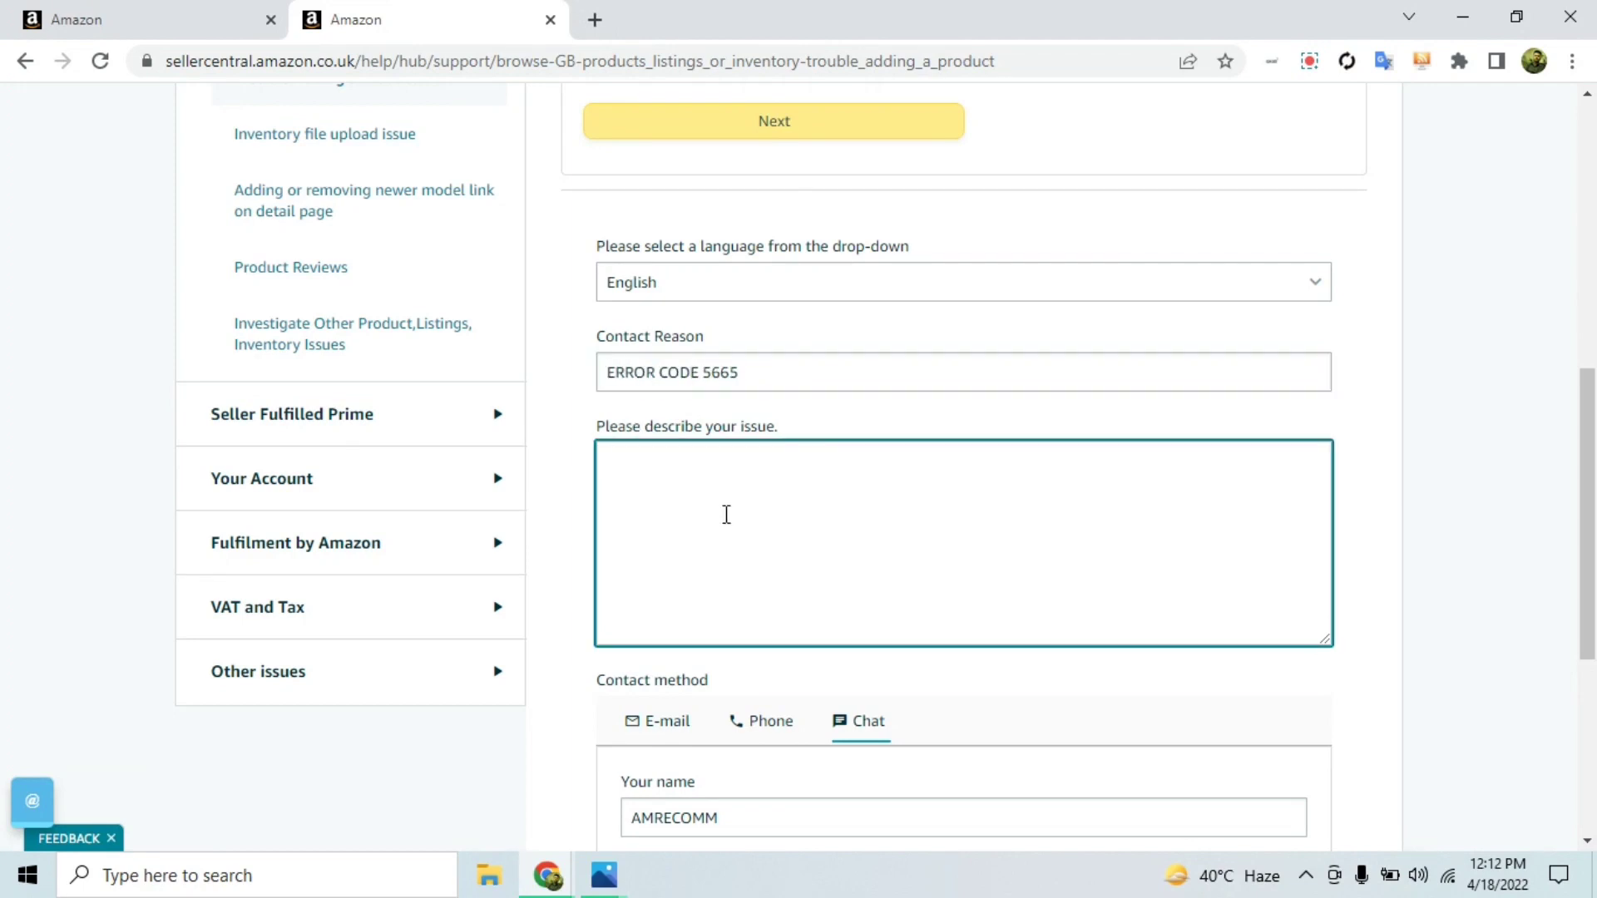
Write 'Hi amazon team', explaining error code 5665 appeared while creating a listing, images attached
{"action": "type", "text": "Hi amazon team"}
{"action": "key", "text": "Return"}
{"action": "type", "text": "I was tr"}
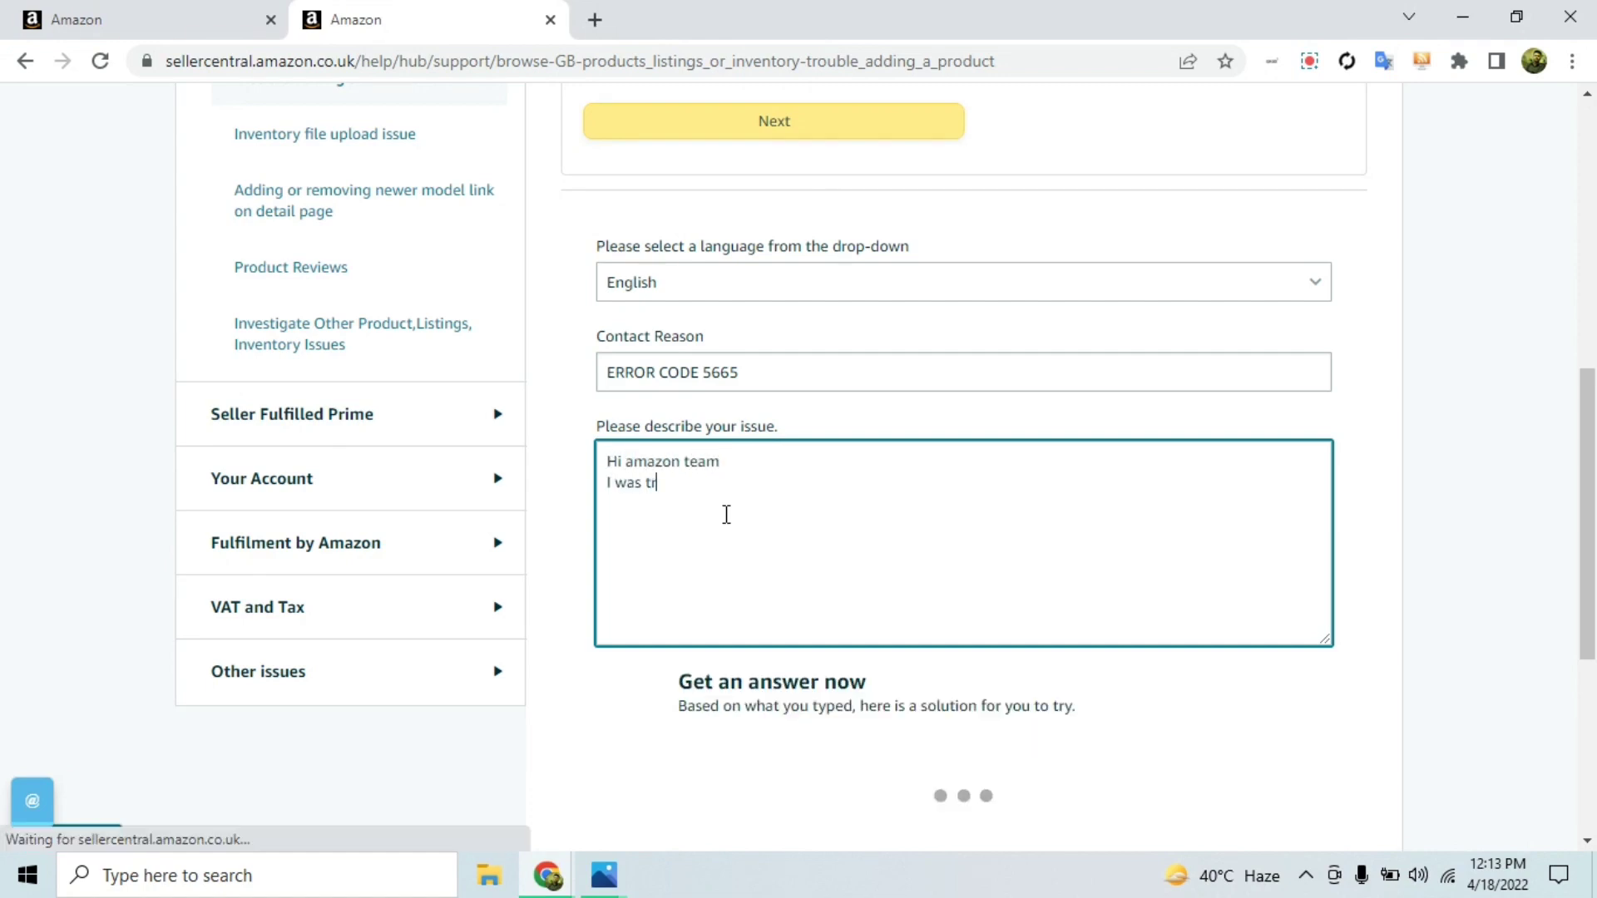
{"action": "type", "text": "ying to cred"}
{"action": "key", "text": "BackSpace"}
{"action": "type", "text": "ate listing on amazon"}
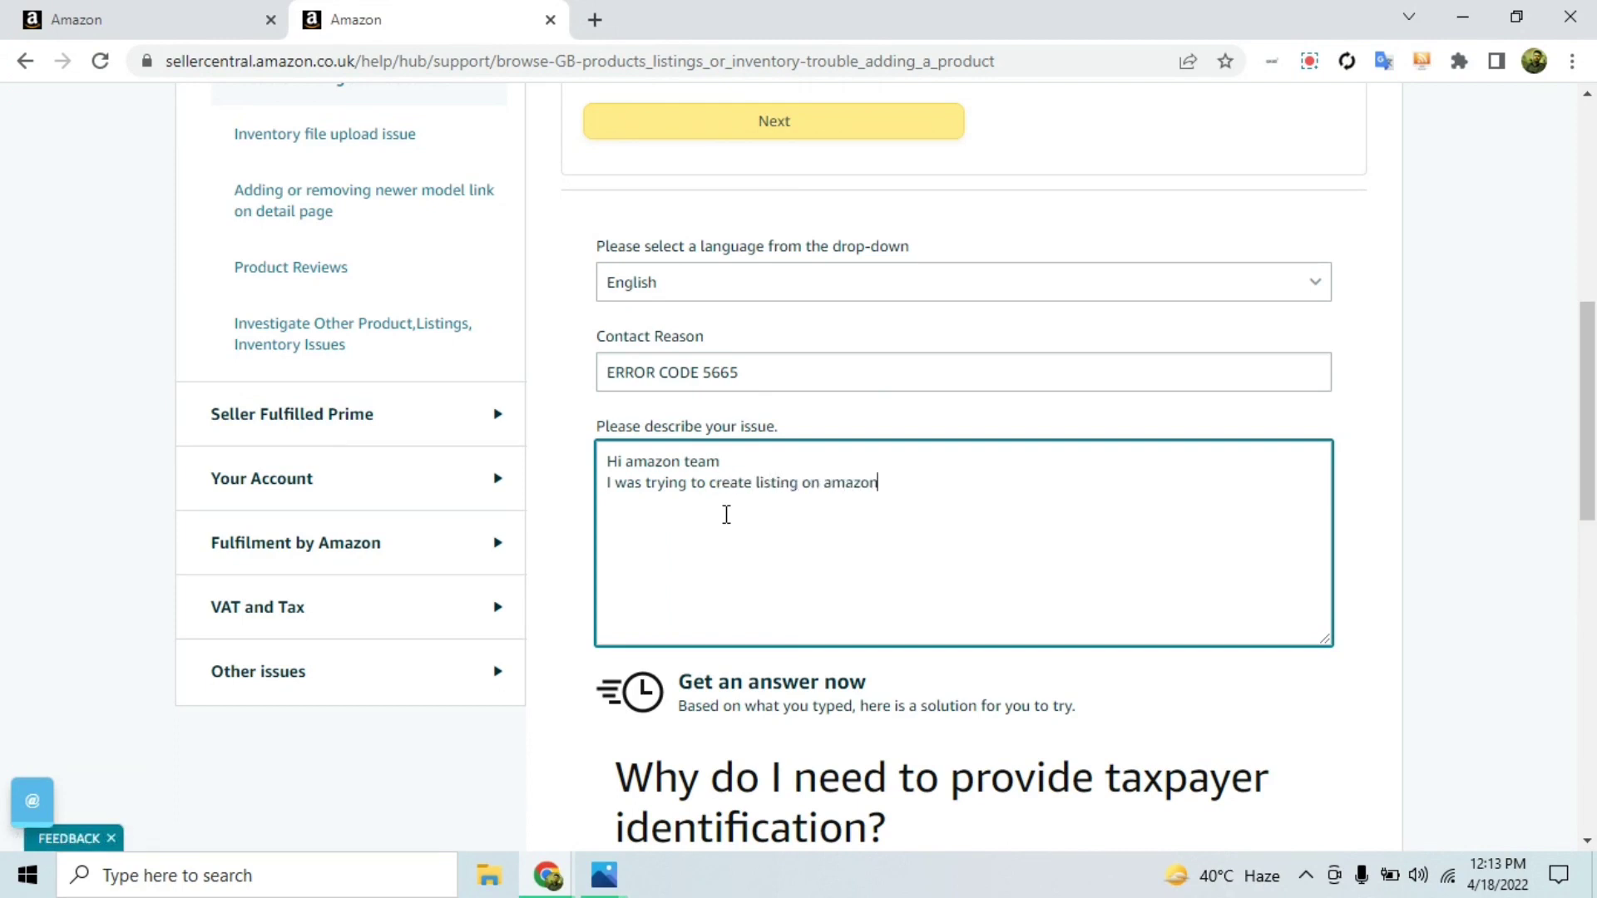
{"action": "type", "text": " and error code 5665"}
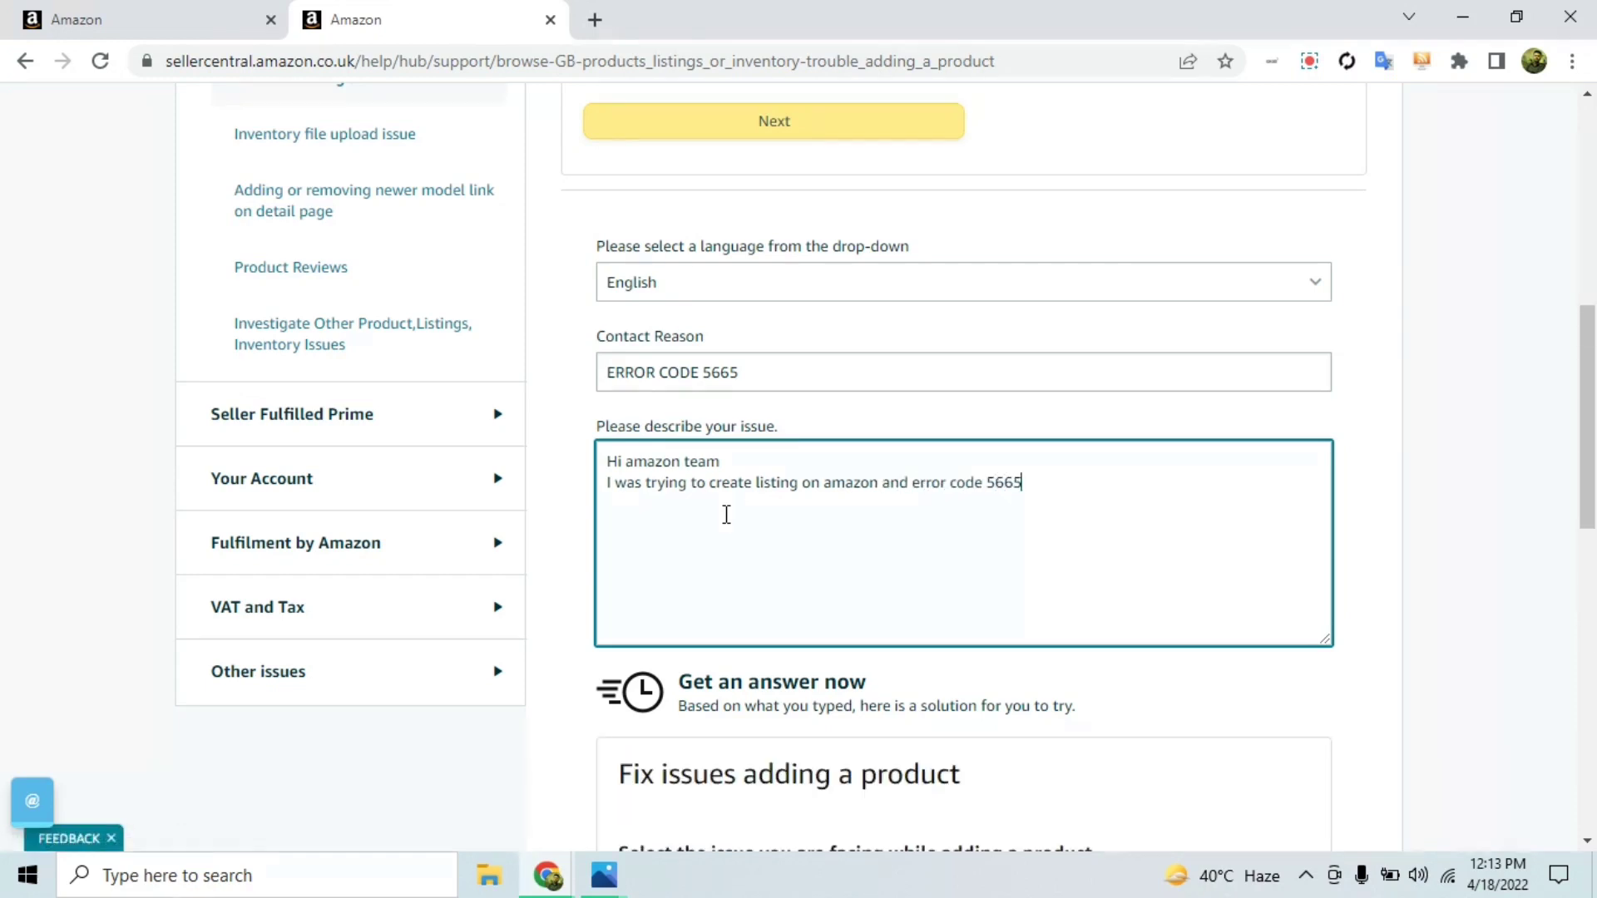
{"action": "type", "text": " pop up. Please find the a"}
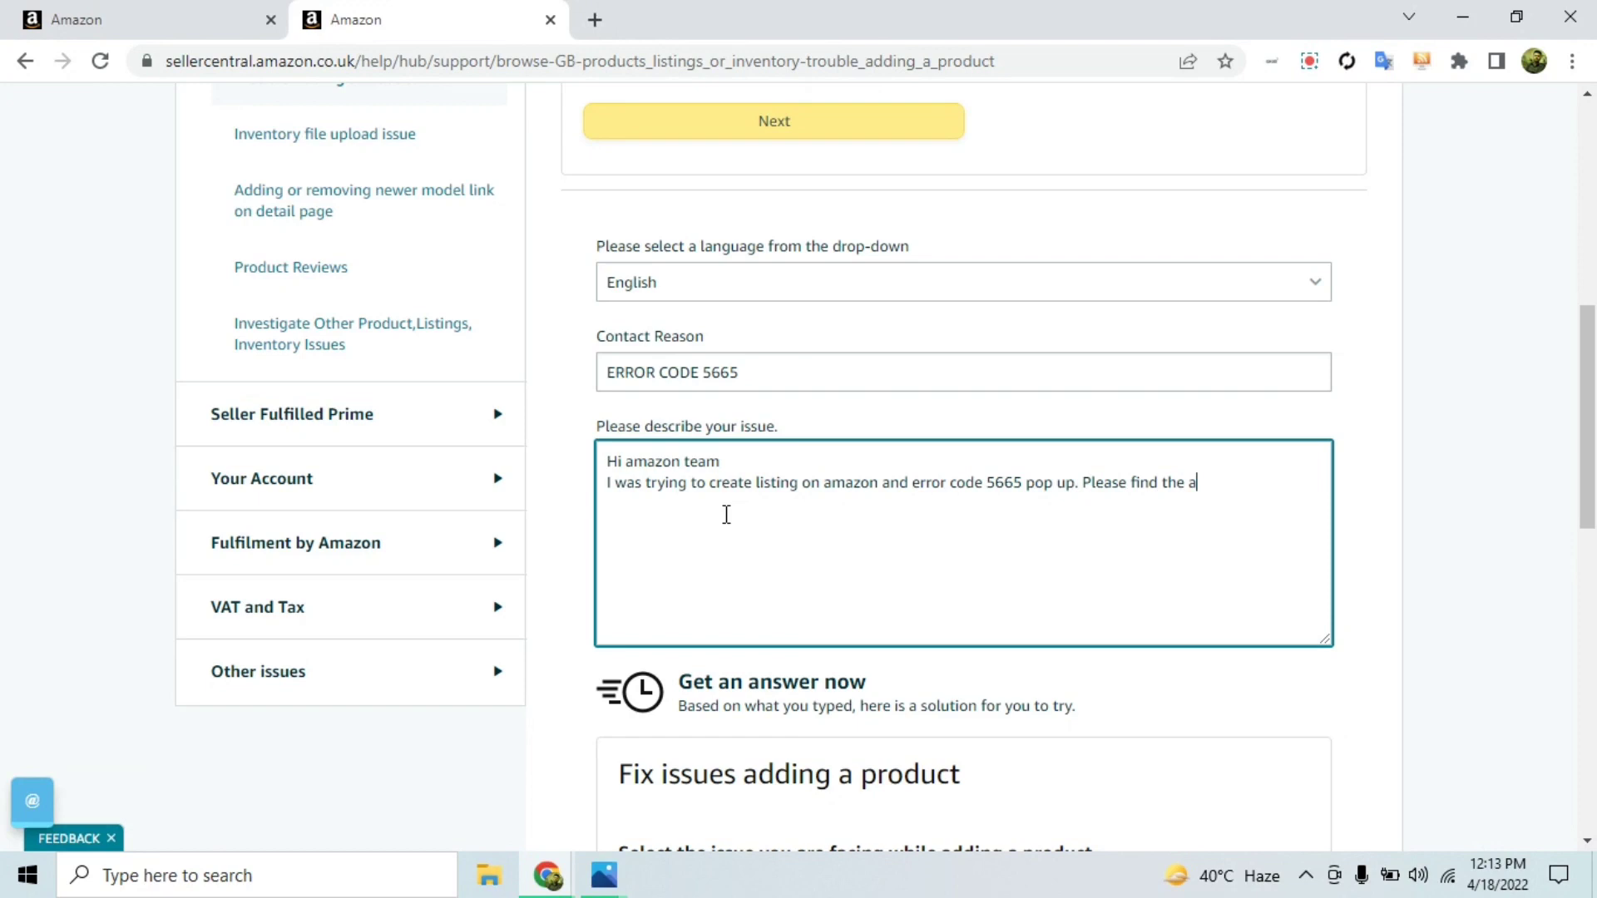
{"action": "type", "text": "ttached i"}
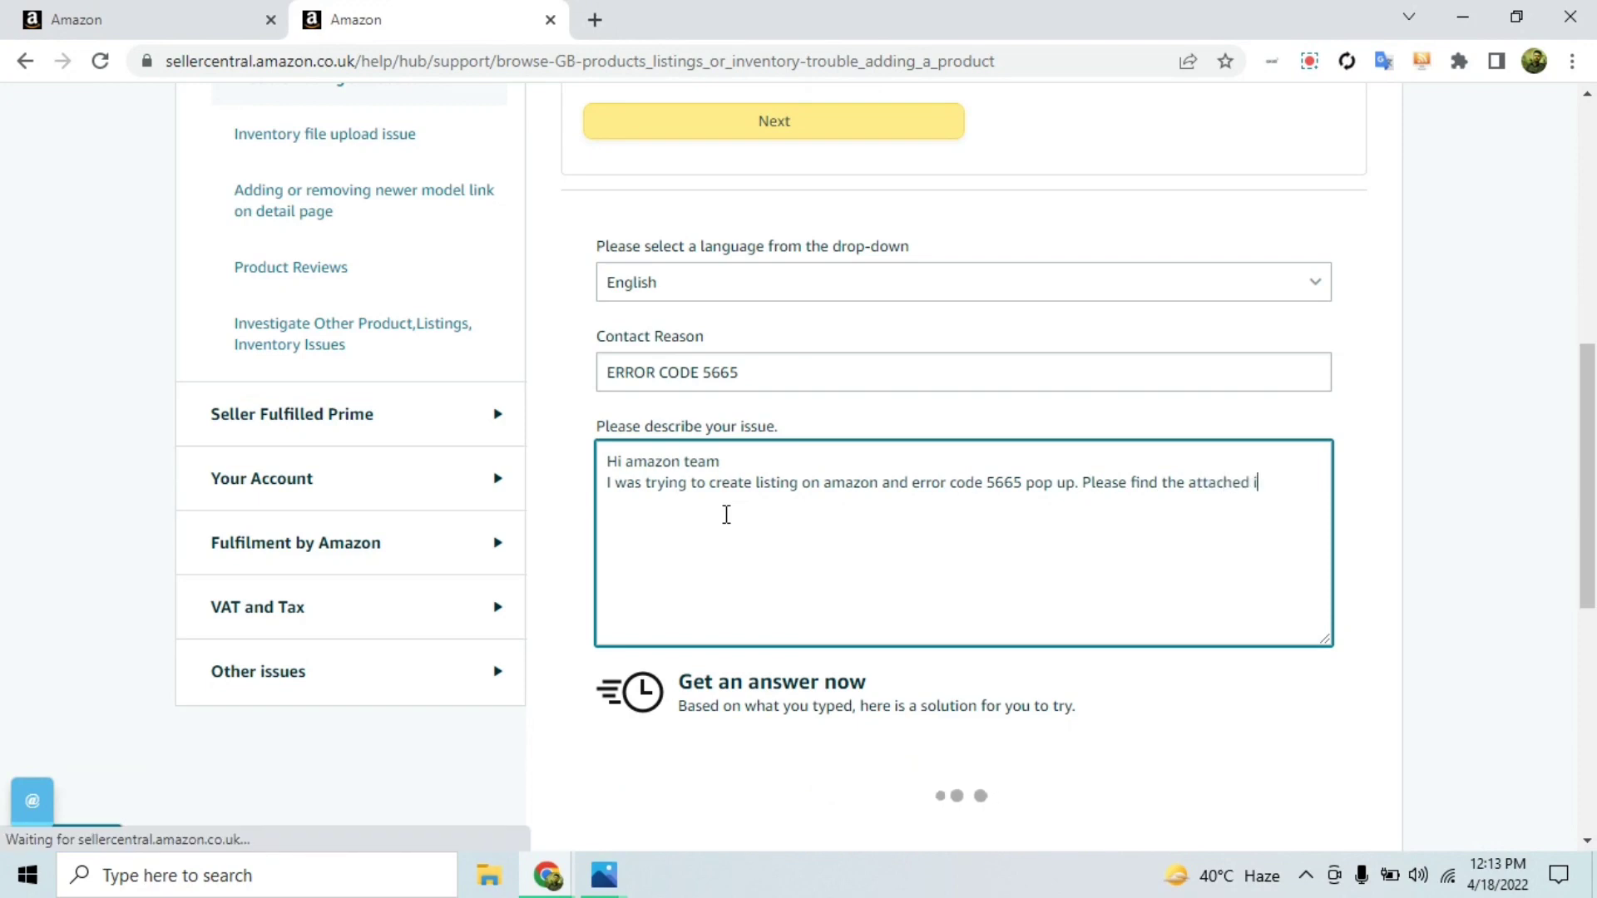
{"action": "type", "text": "mages of proof for exemption."}
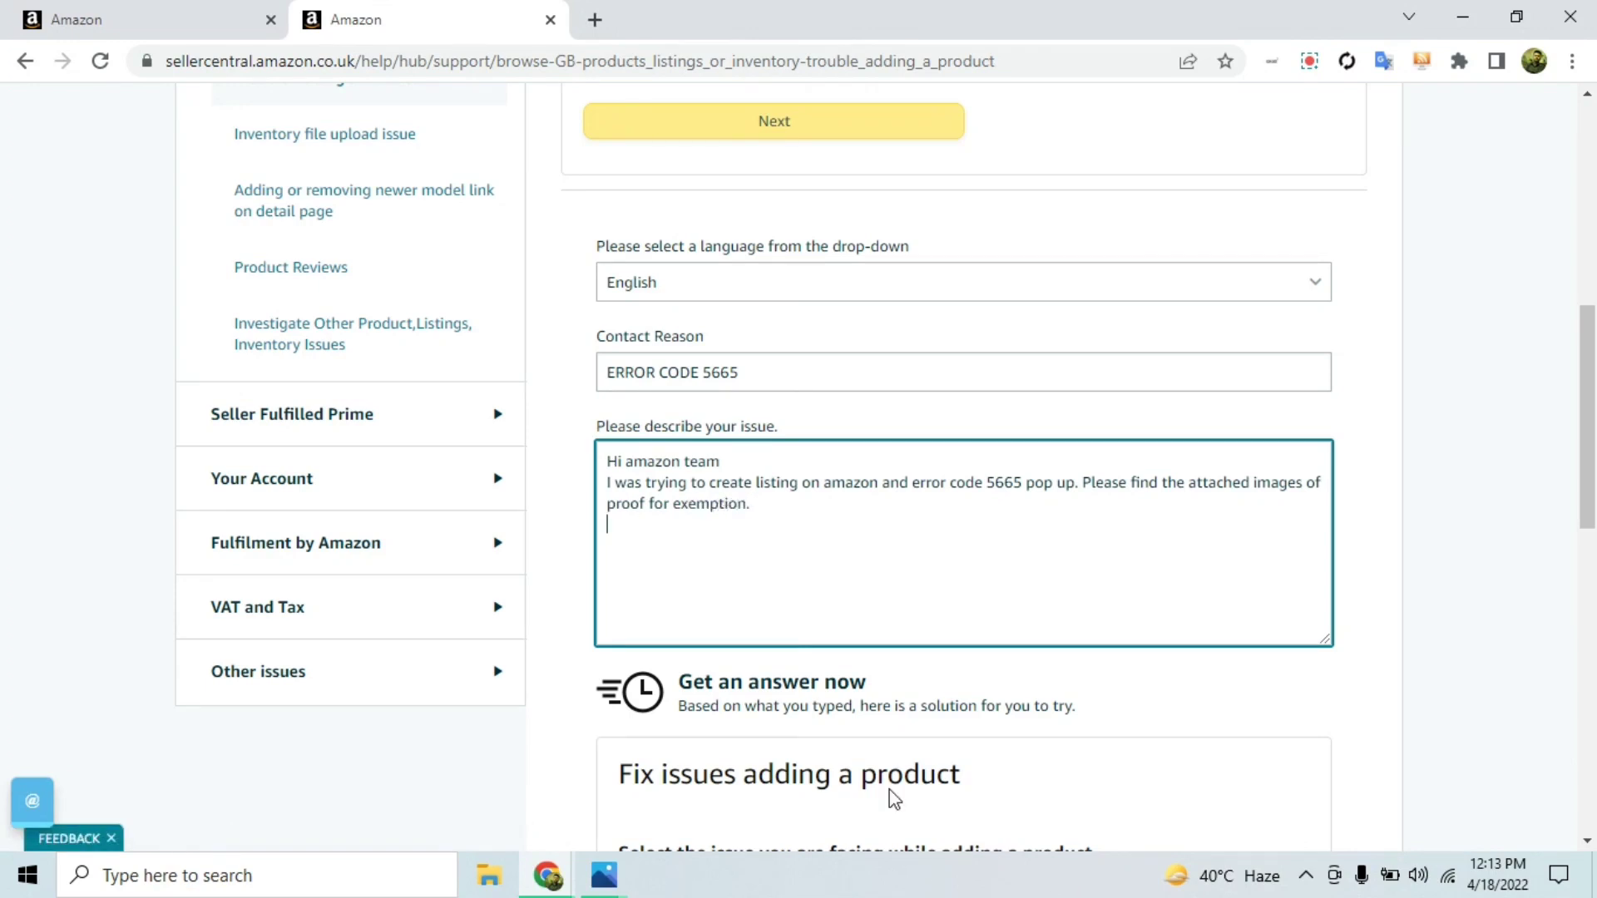
Select E-mail under Contact method on the support form
{"action": "scroll", "coordinate": [891, 799], "scroll_direction": "down", "scroll_amount": 8}
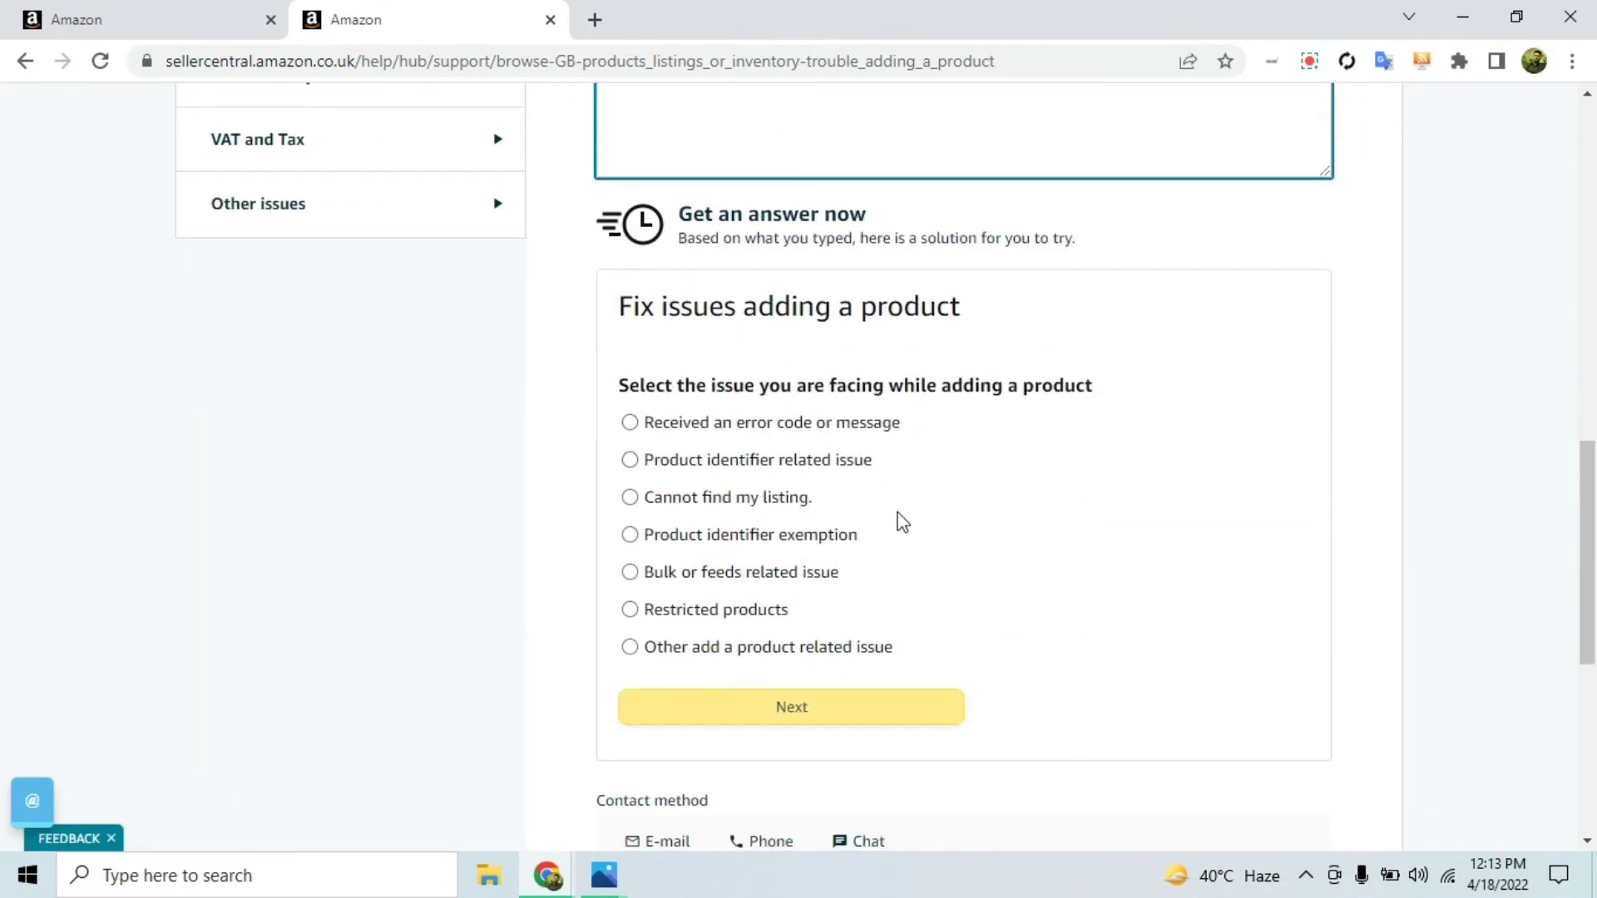
{"action": "left_click", "coordinate": [687, 614]}
{"action": "scroll", "coordinate": [716, 595], "scroll_direction": "down", "scroll_amount": 5}
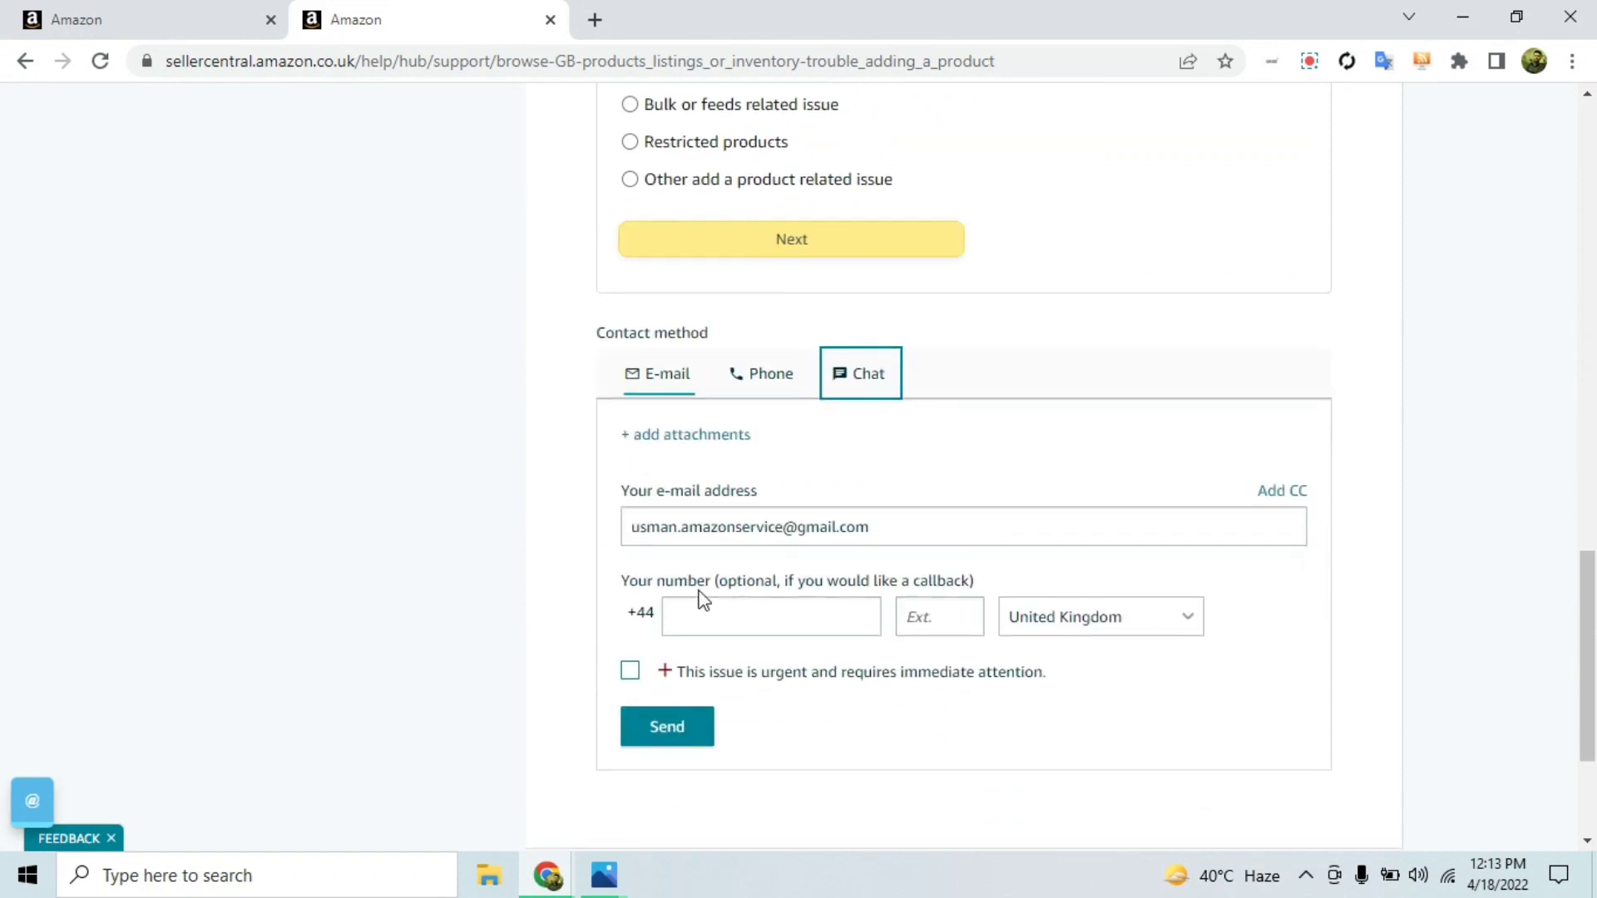
{"action": "scroll", "coordinate": [743, 580], "scroll_direction": "up", "scroll_amount": 3}
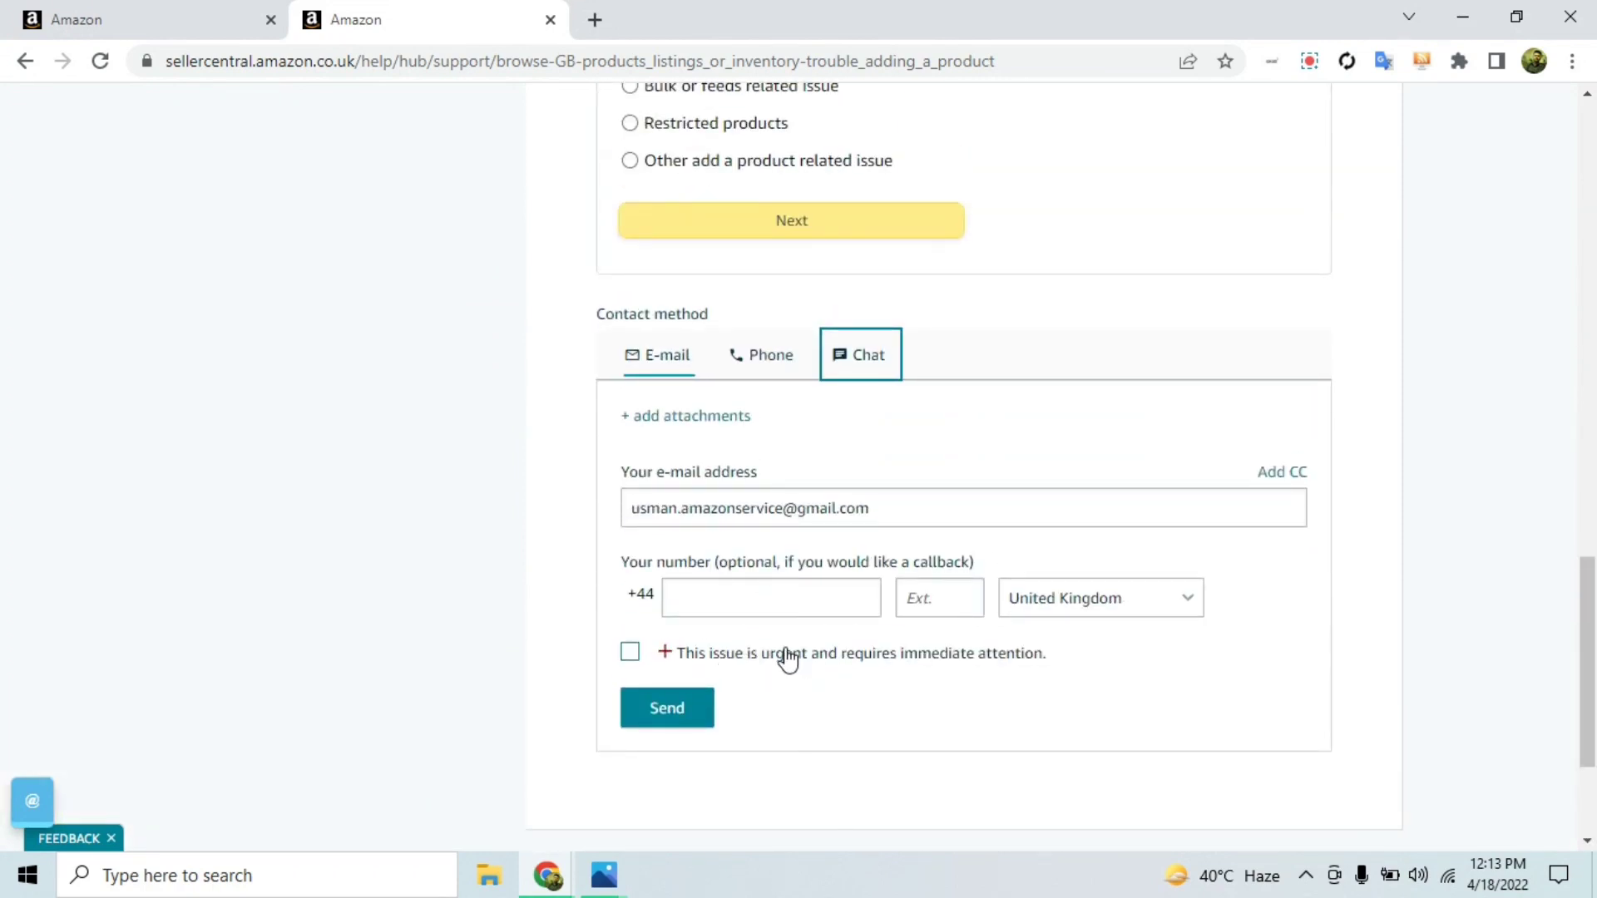
{"action": "scroll", "coordinate": [728, 516], "scroll_direction": "up", "scroll_amount": 3}
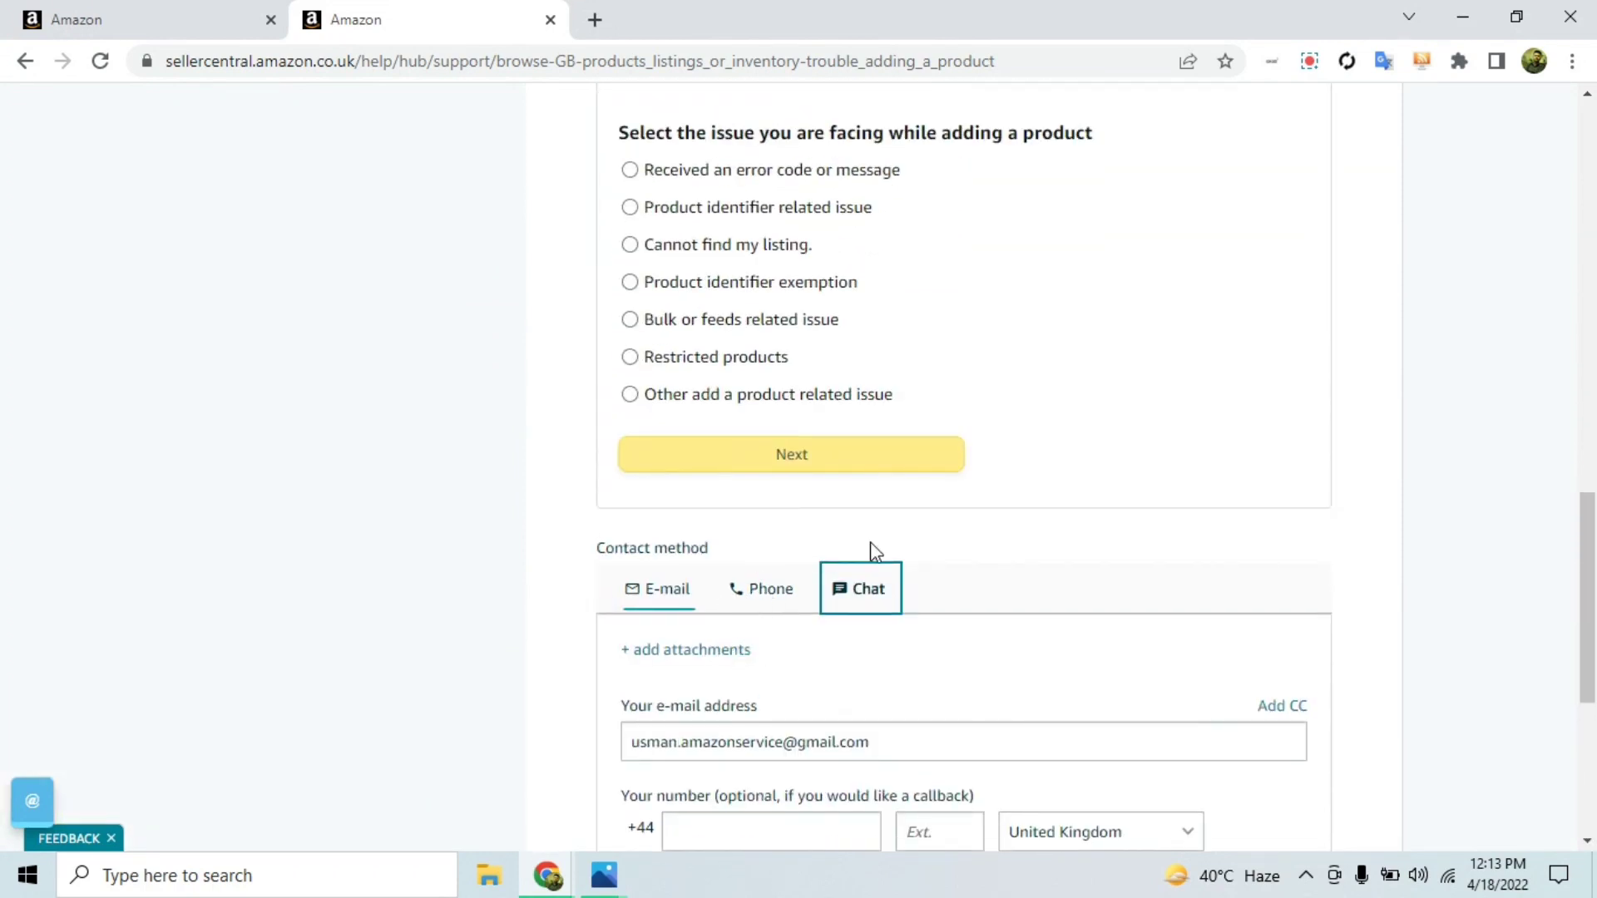
{"action": "scroll", "coordinate": [957, 541], "scroll_direction": "up", "scroll_amount": 3}
{"action": "scroll", "coordinate": [1040, 549], "scroll_direction": "up", "scroll_amount": 4}
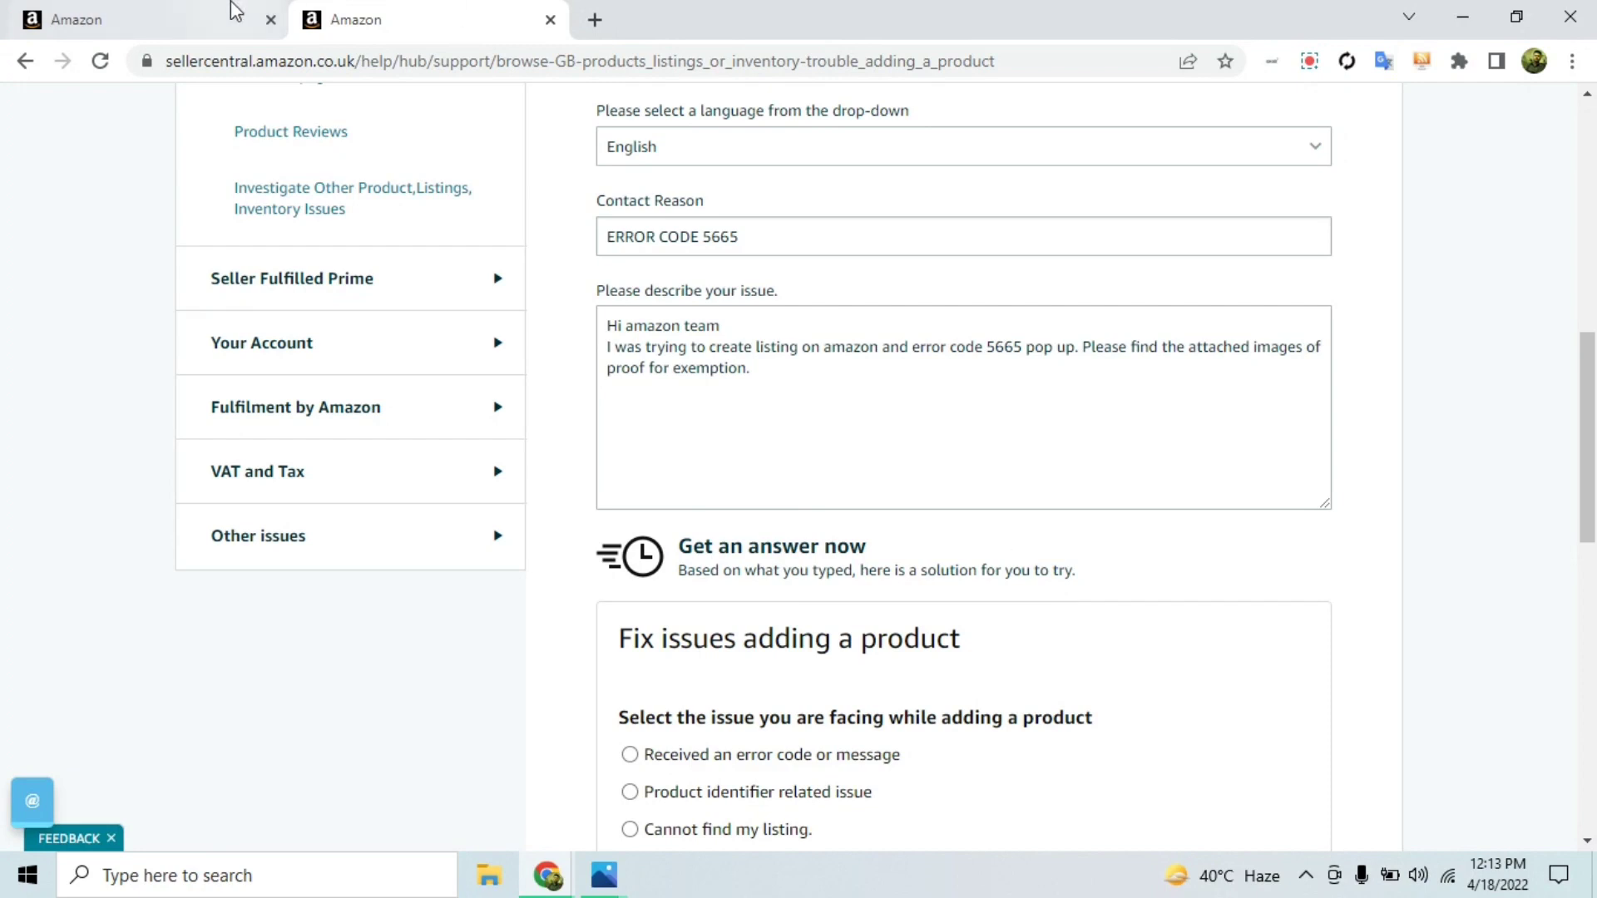
Pick Car Seats under Automotive › Baby Car Seats & Accessories as the product type
{"action": "left_click", "coordinate": [196, 12]}
{"action": "scroll", "coordinate": [680, 713], "scroll_direction": "down", "scroll_amount": 2}
{"action": "scroll", "coordinate": [680, 714], "scroll_direction": "up", "scroll_amount": 2}
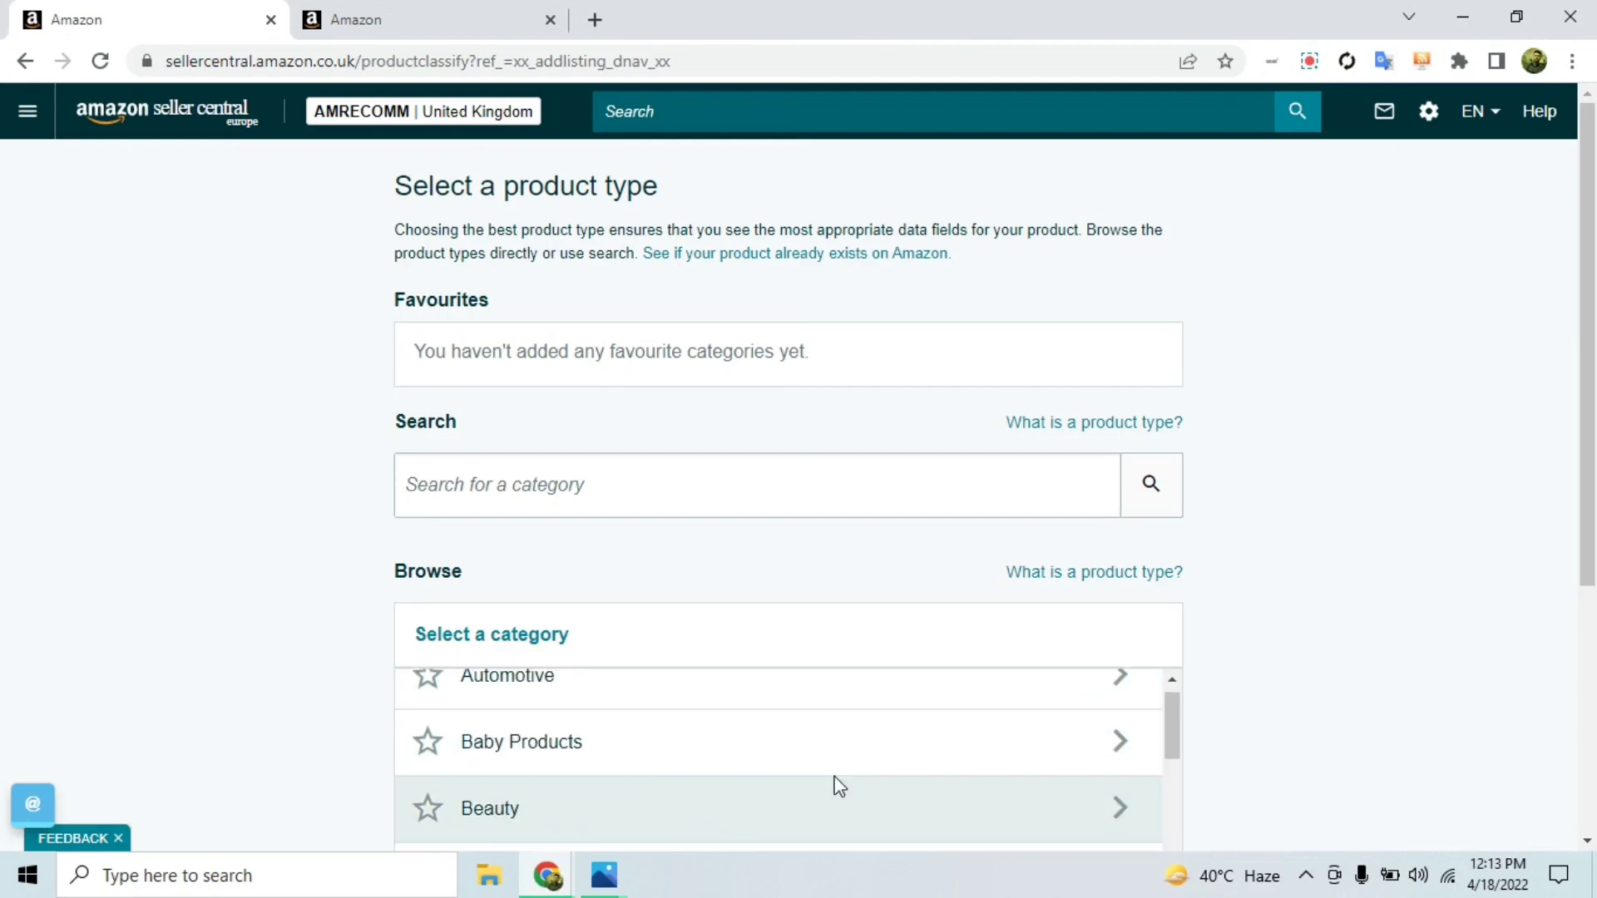
{"action": "scroll", "coordinate": [1594, 478], "scroll_direction": "down", "scroll_amount": 1}
{"action": "scroll", "coordinate": [1595, 478], "scroll_direction": "down", "scroll_amount": 1}
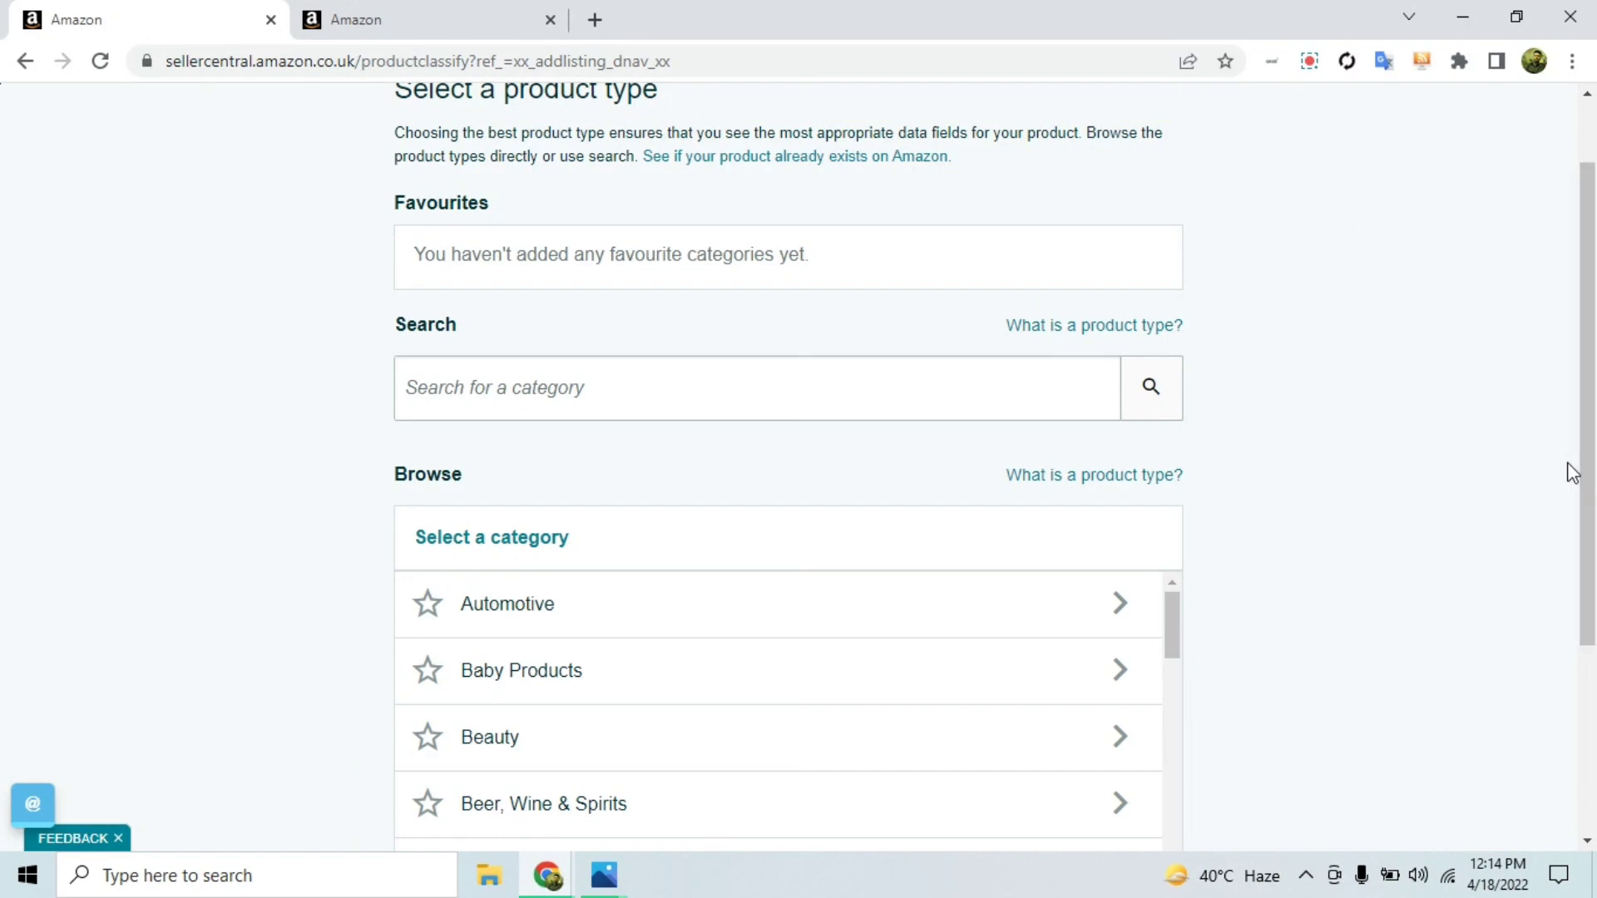
{"action": "left_click", "coordinate": [643, 617]}
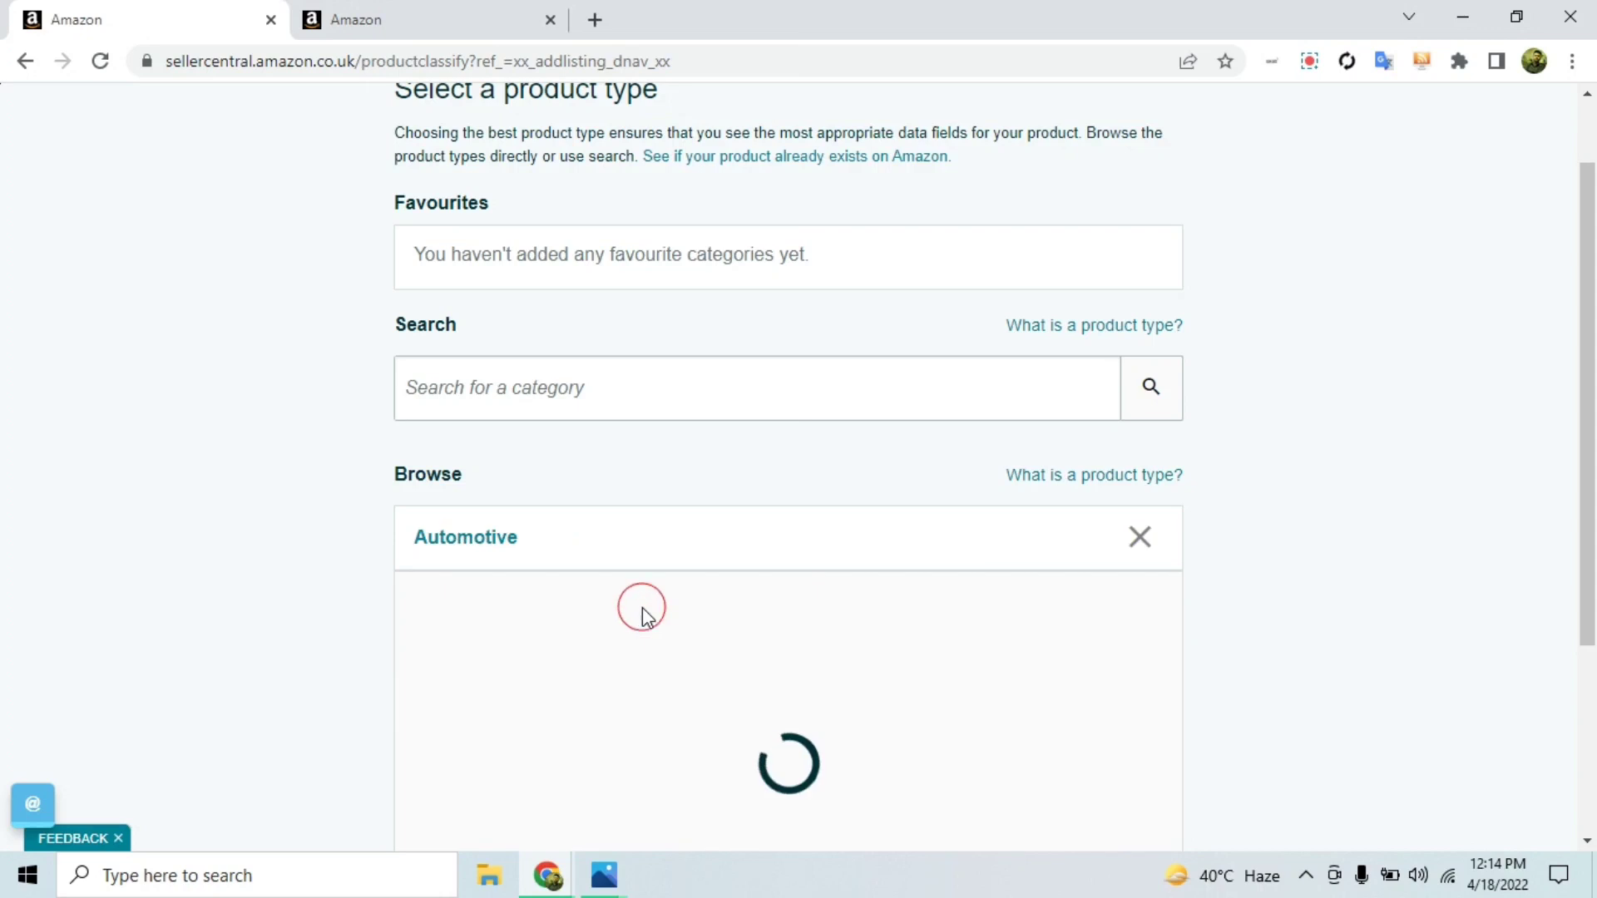
{"action": "scroll", "coordinate": [716, 500], "scroll_direction": "down", "scroll_amount": 3}
{"action": "left_click", "coordinate": [582, 449]}
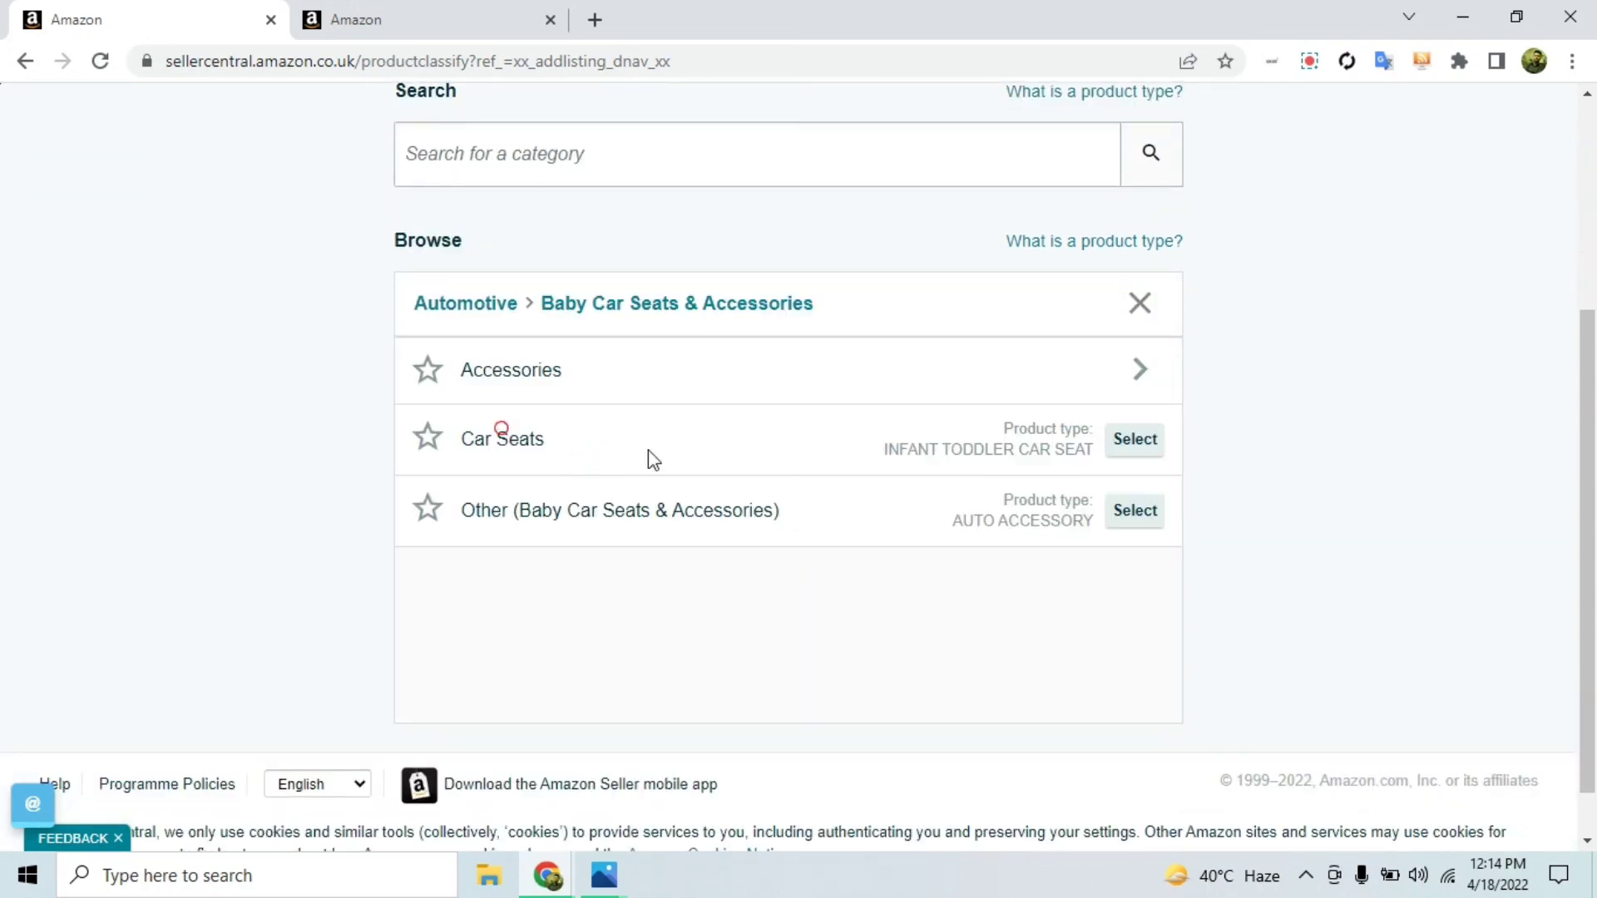
{"action": "left_click", "coordinate": [1109, 433]}
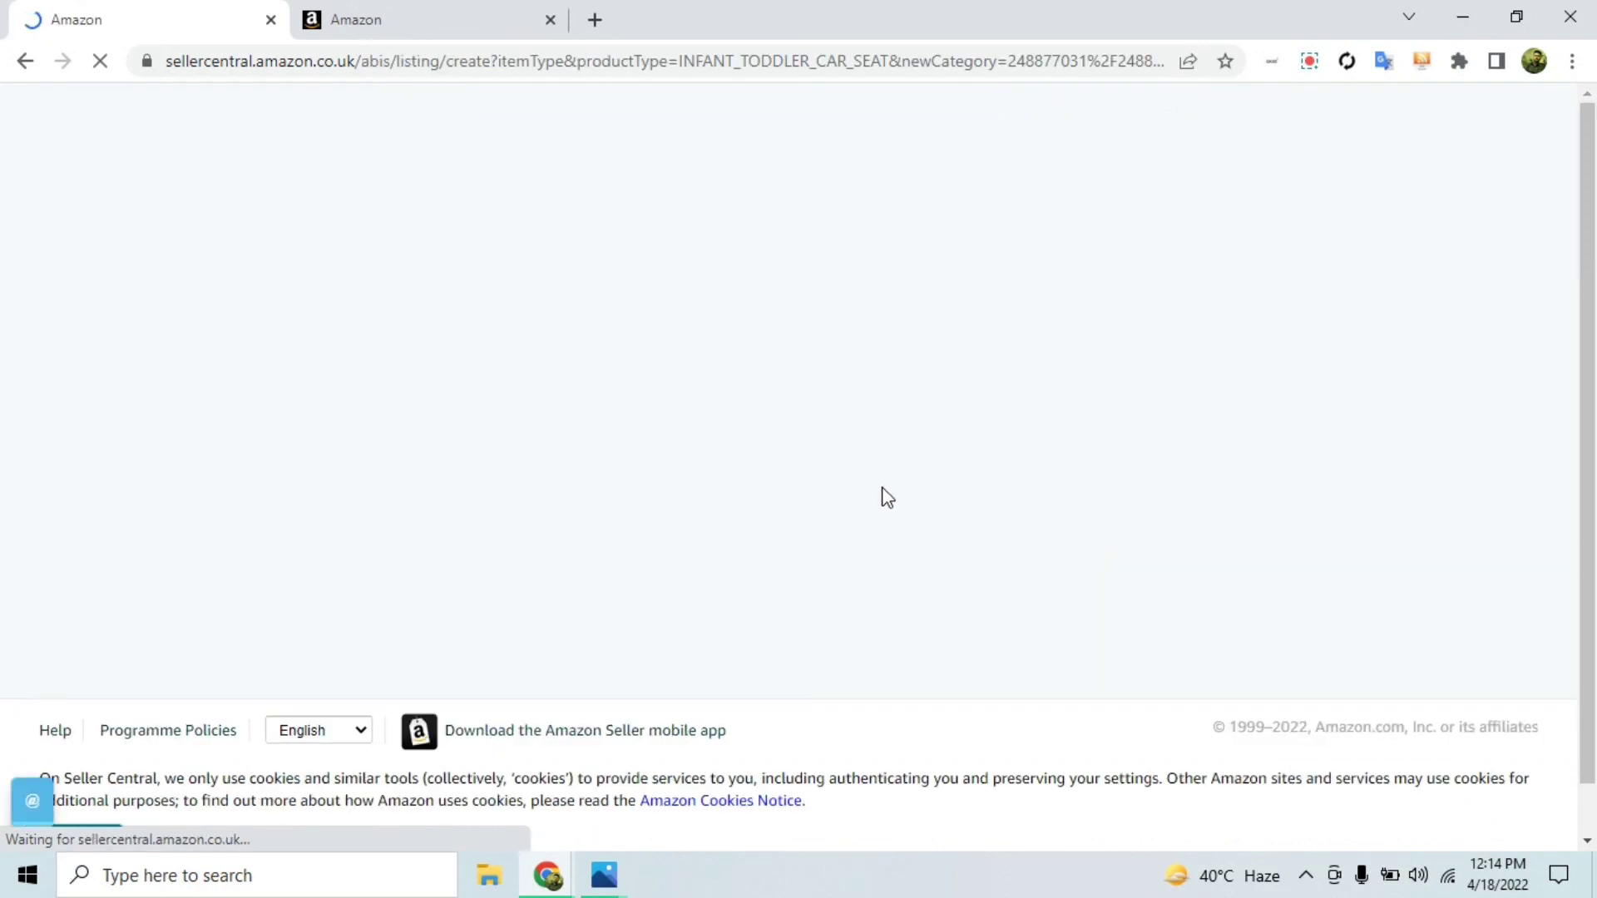
Enter Generic in the Car Seats listing's Brand Name field
{"action": "scroll", "coordinate": [961, 510], "scroll_direction": "down", "scroll_amount": 2}
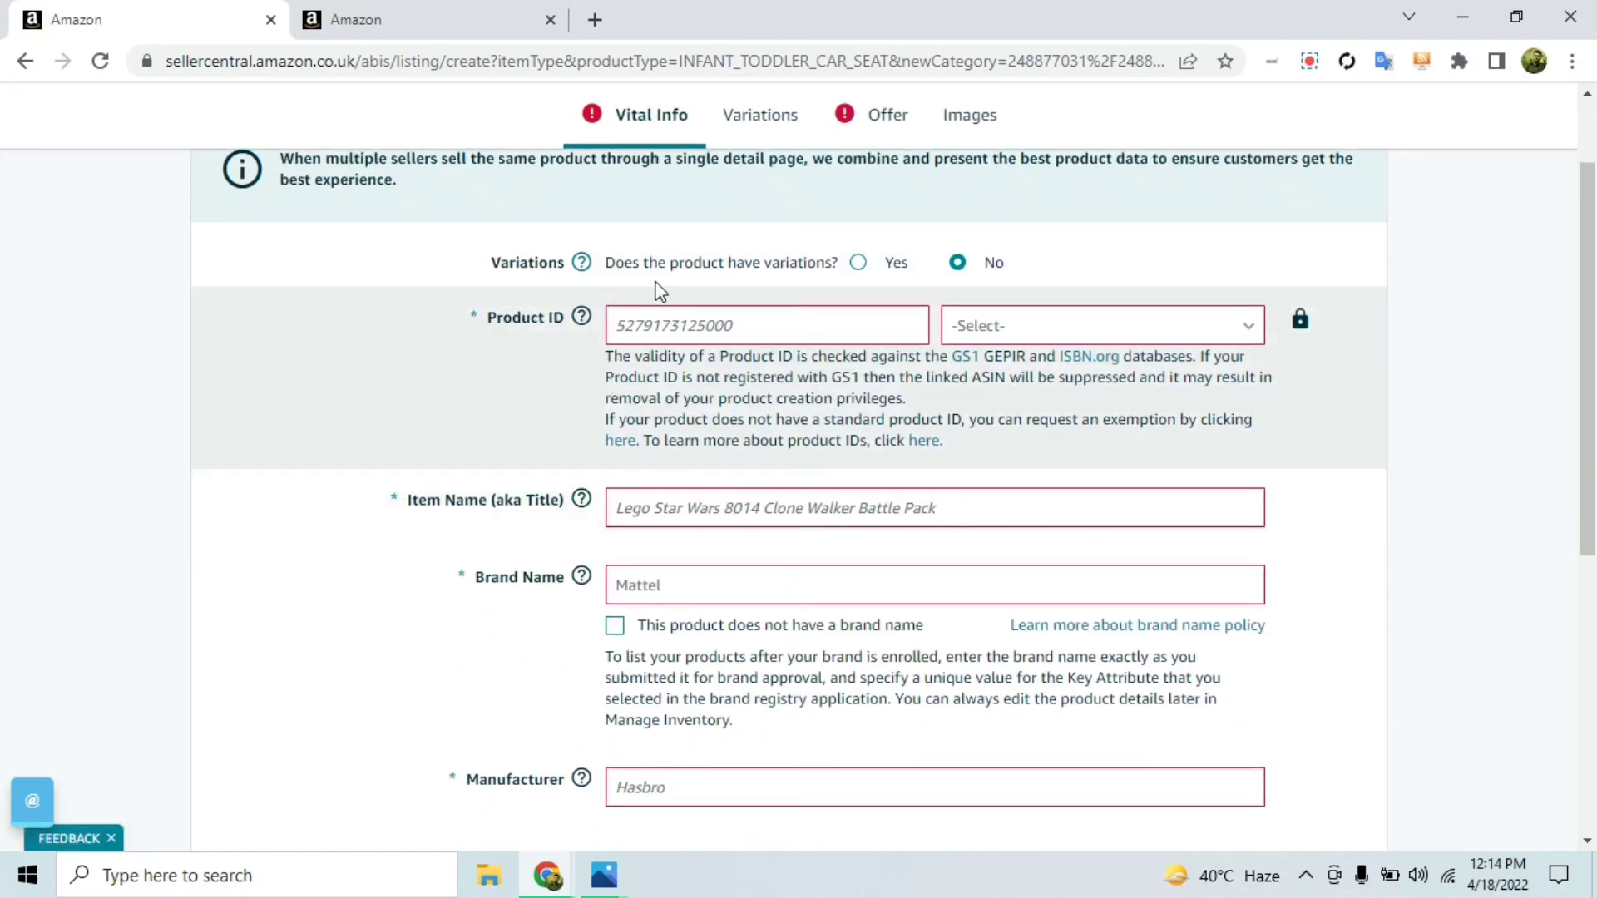
{"action": "scroll", "coordinate": [648, 422], "scroll_direction": "down", "scroll_amount": 1}
{"action": "left_click", "coordinate": [643, 464]}
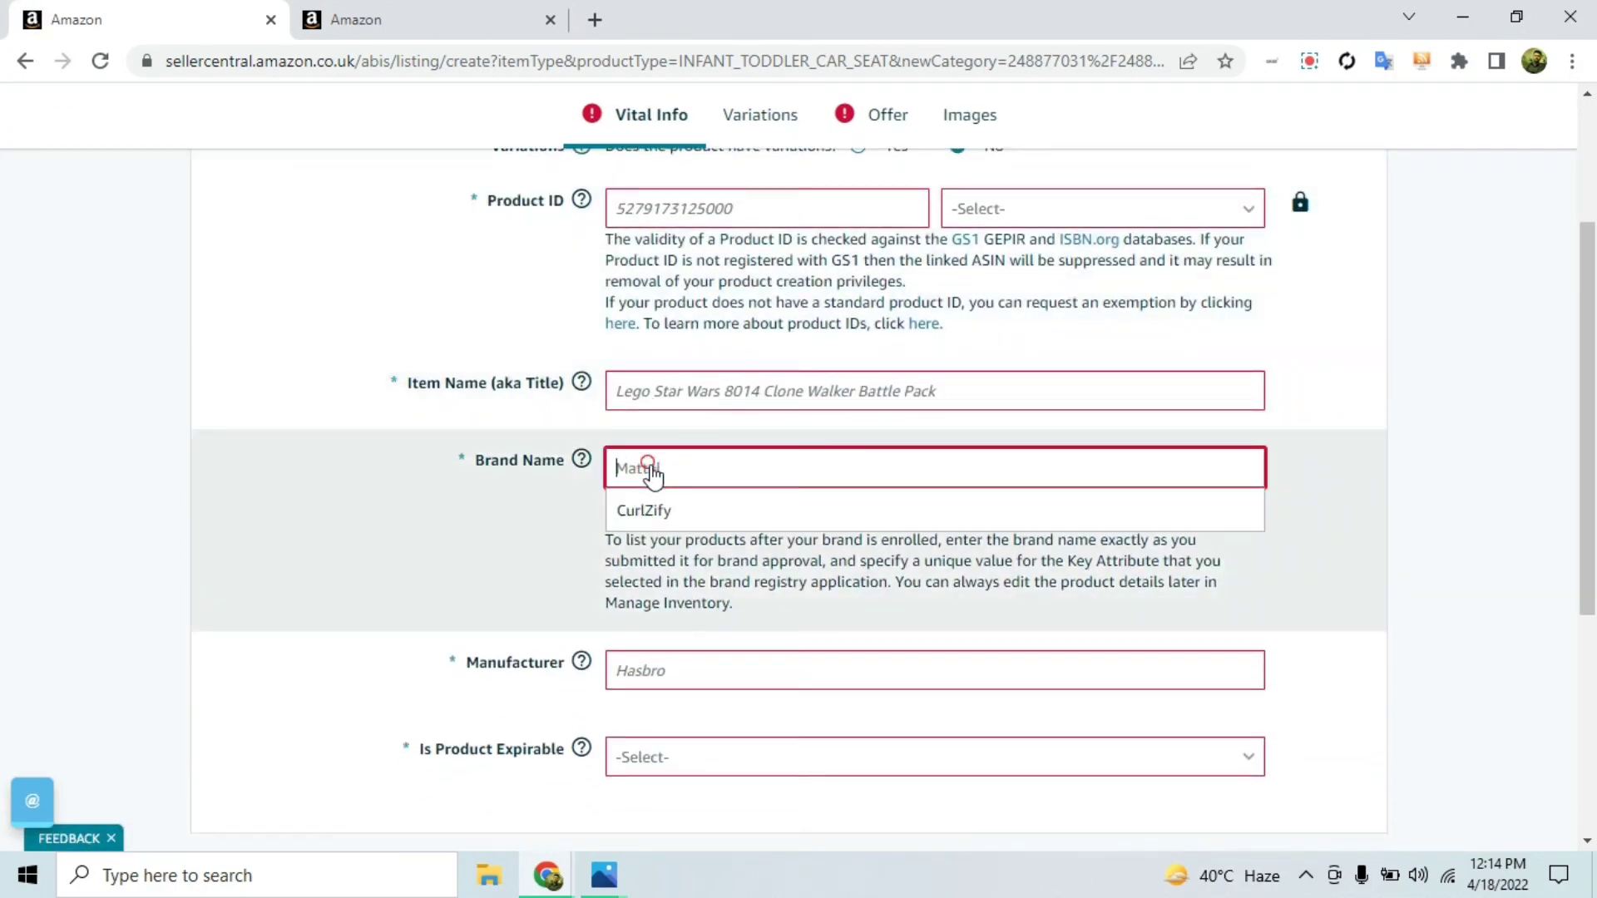
{"action": "type", "text": "Generic"}
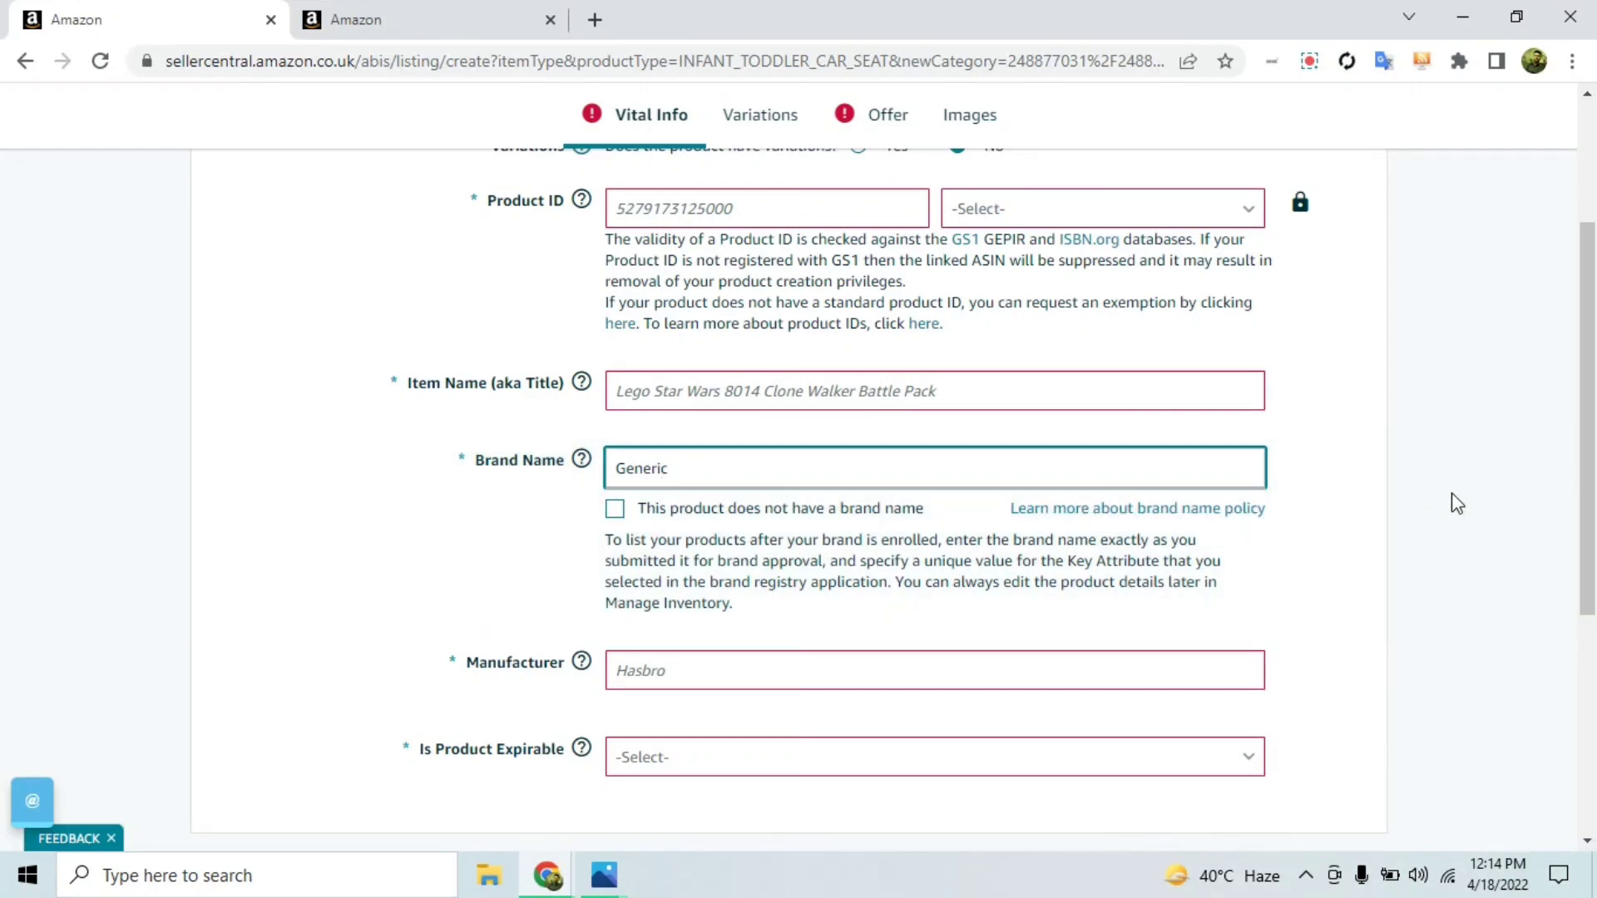
{"action": "left_click", "coordinate": [1457, 499]}
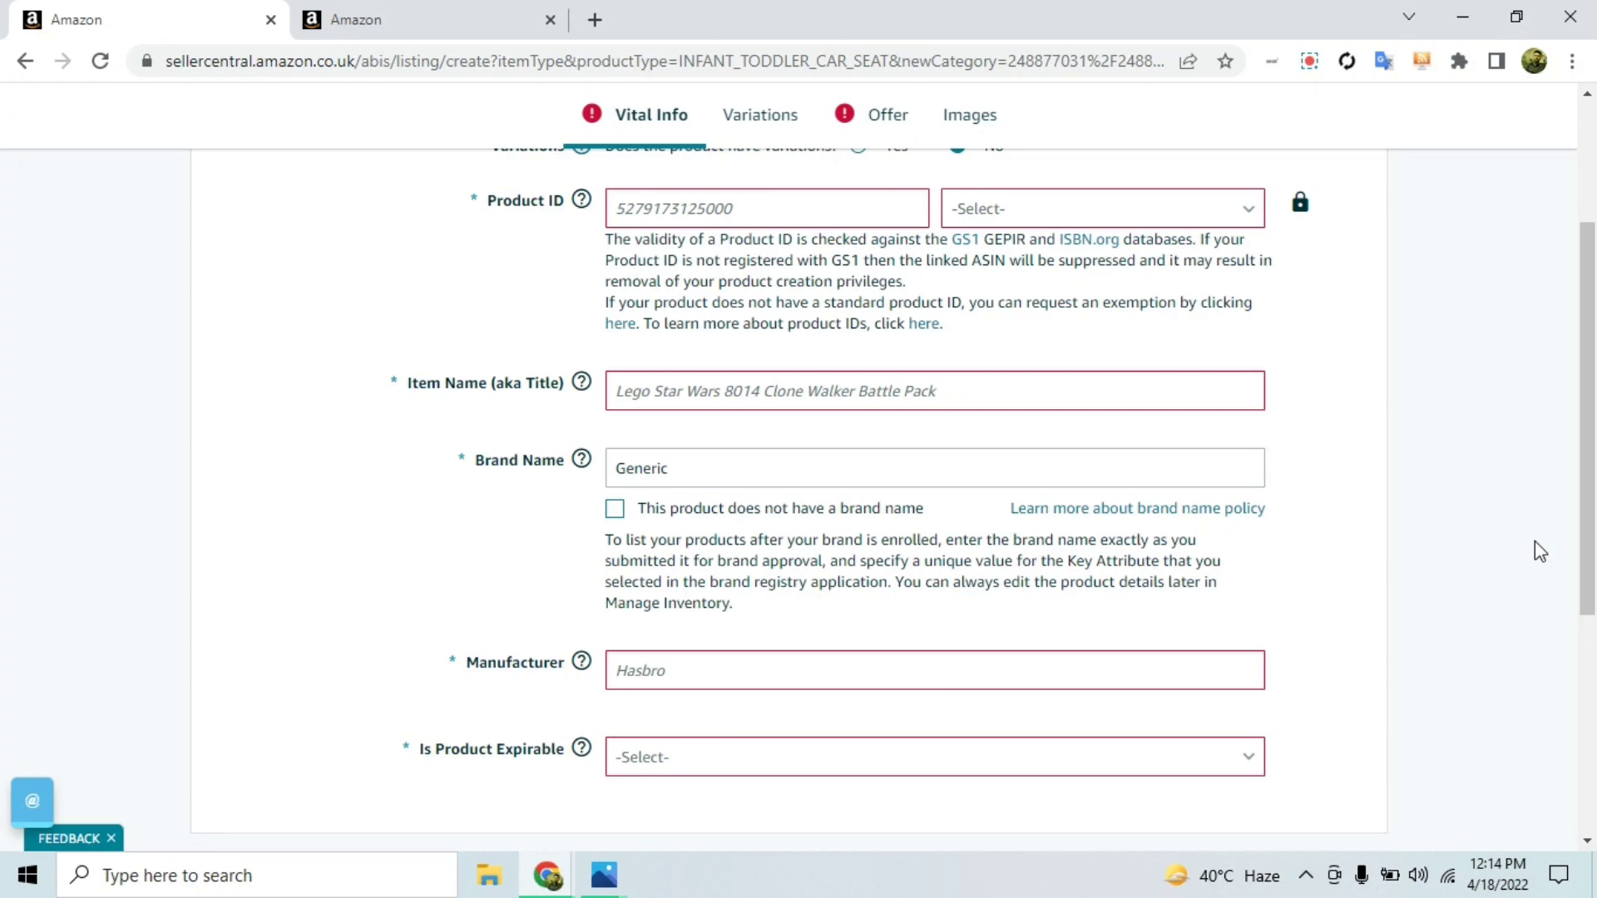
Erase the Generic value so the Brand Name field is empty
{"action": "left_click", "coordinate": [642, 478]}
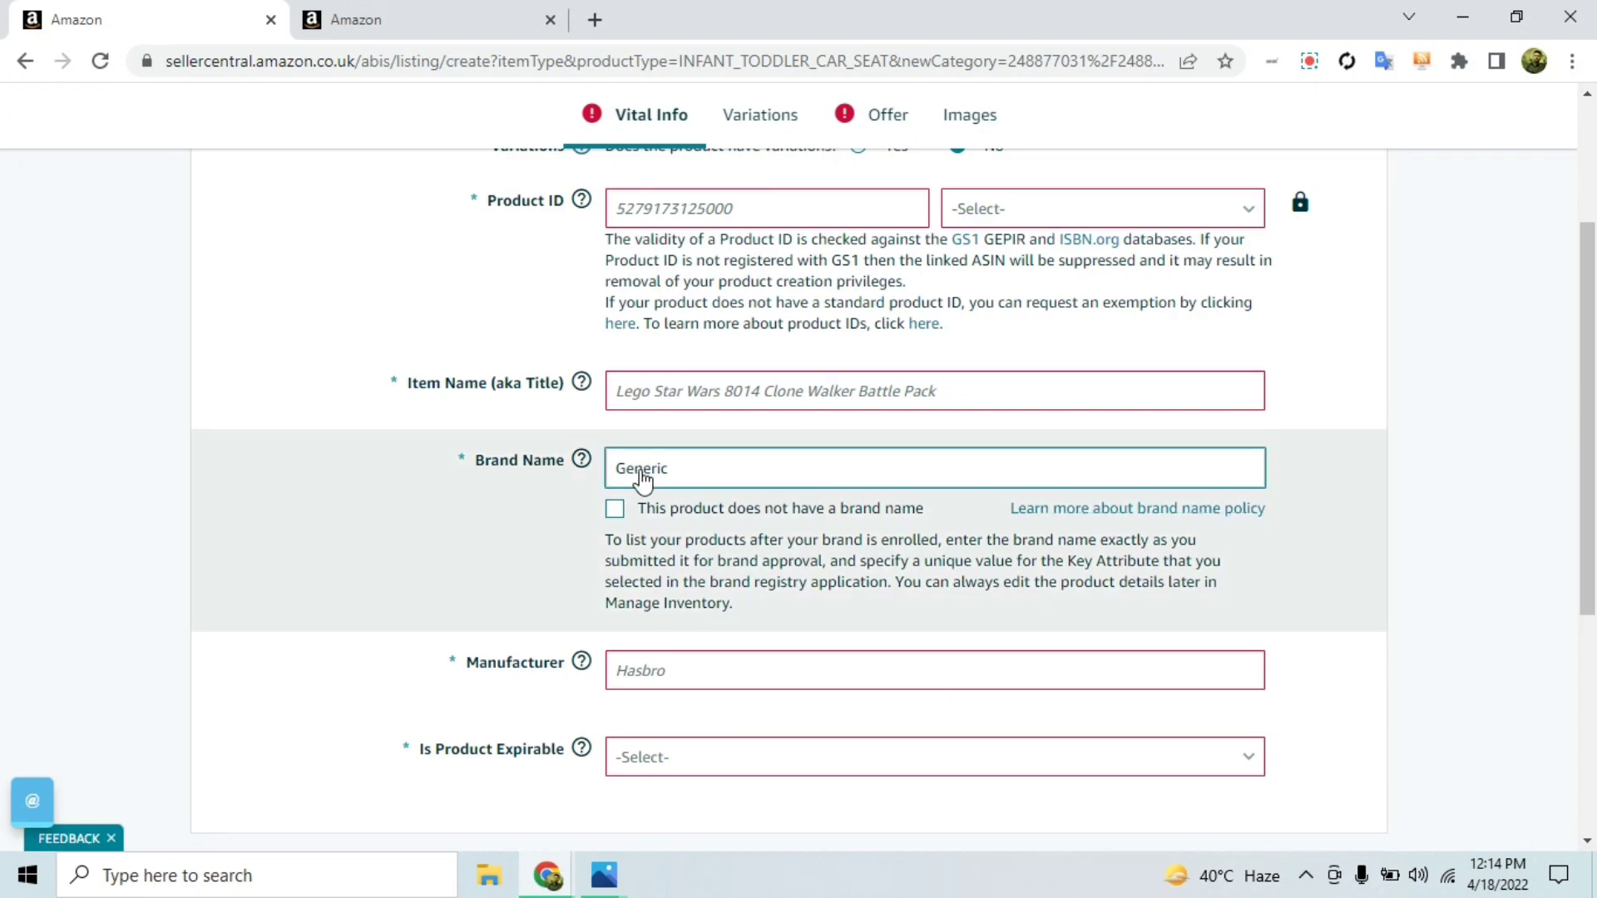
{"action": "left_click", "coordinate": [1331, 505]}
{"action": "scroll", "coordinate": [1000, 293], "scroll_direction": "up", "scroll_amount": 3}
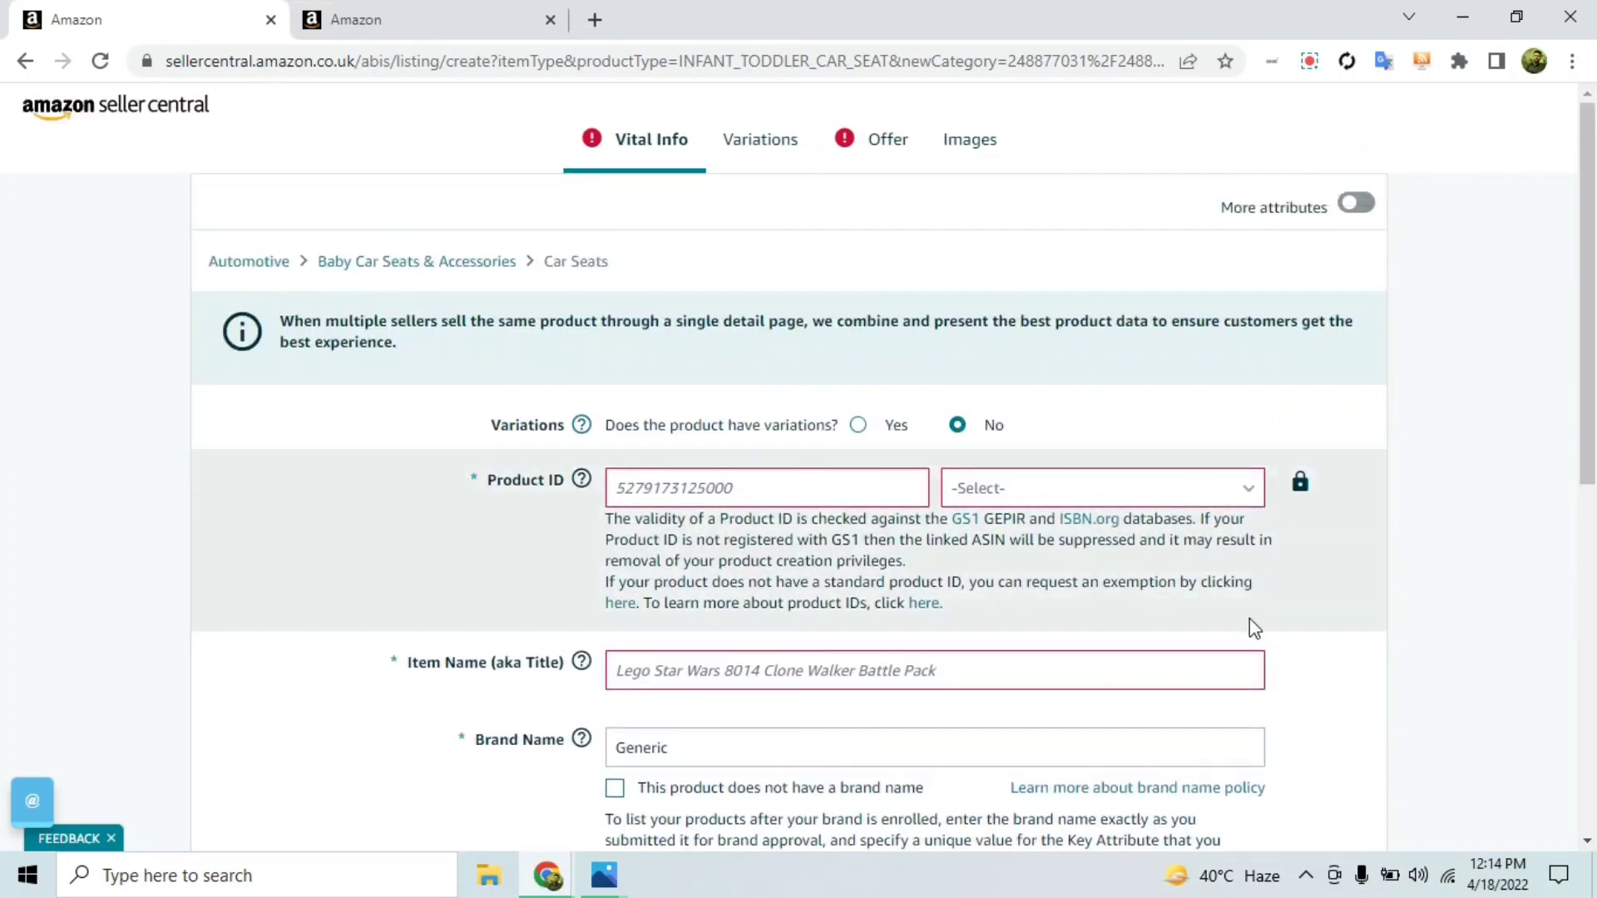
{"action": "scroll", "coordinate": [1250, 617], "scroll_direction": "down", "scroll_amount": 3}
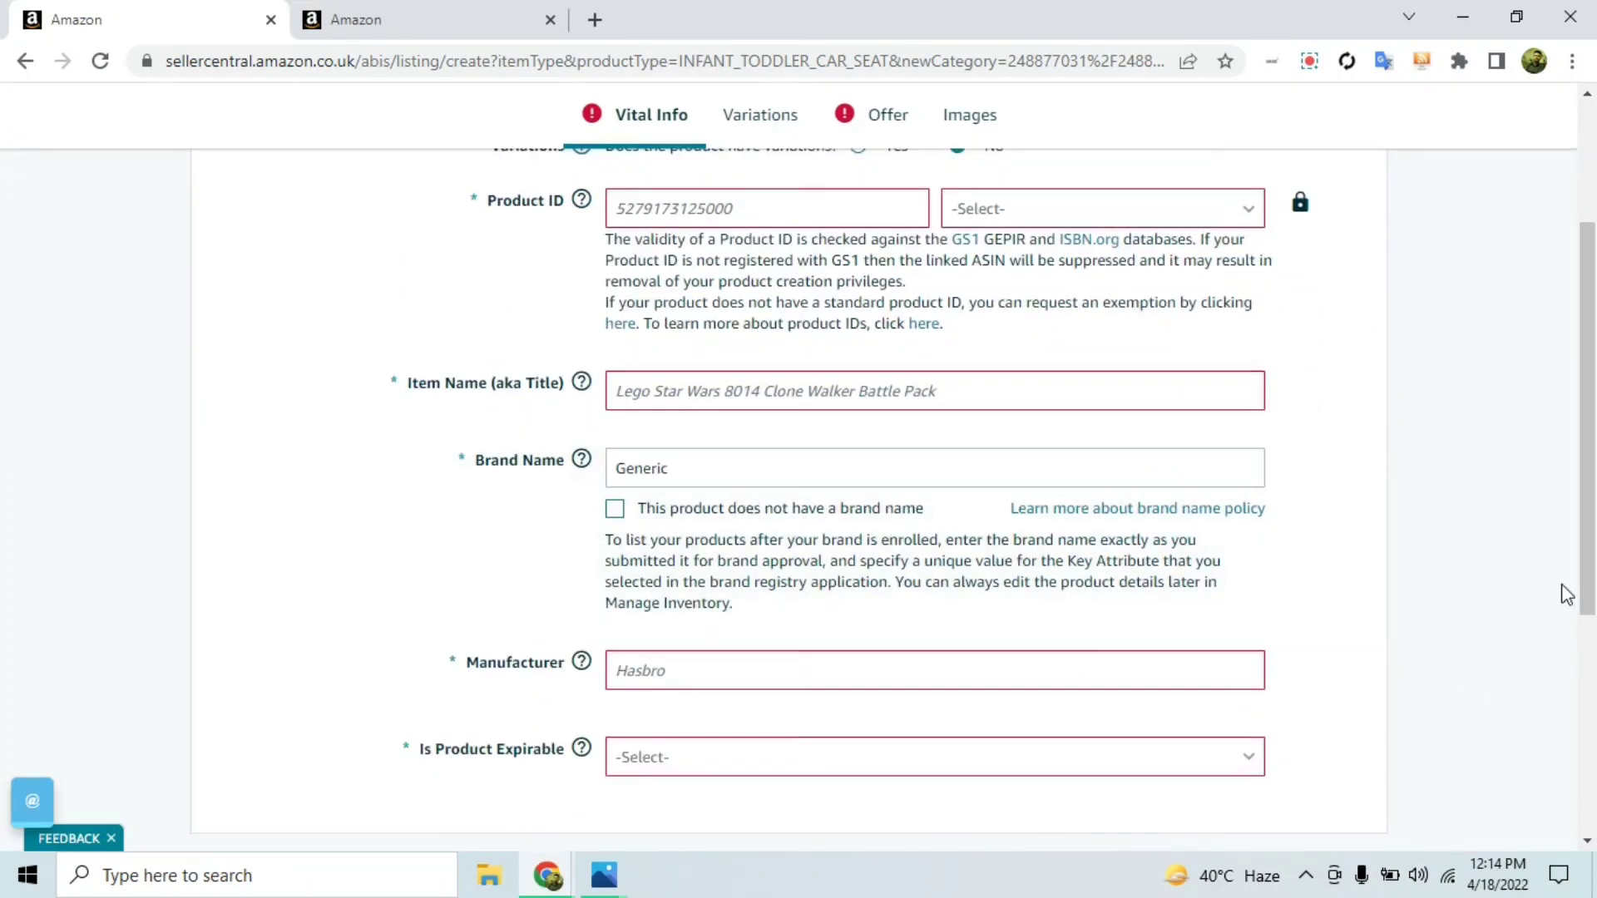
{"action": "left_click", "coordinate": [709, 469]}
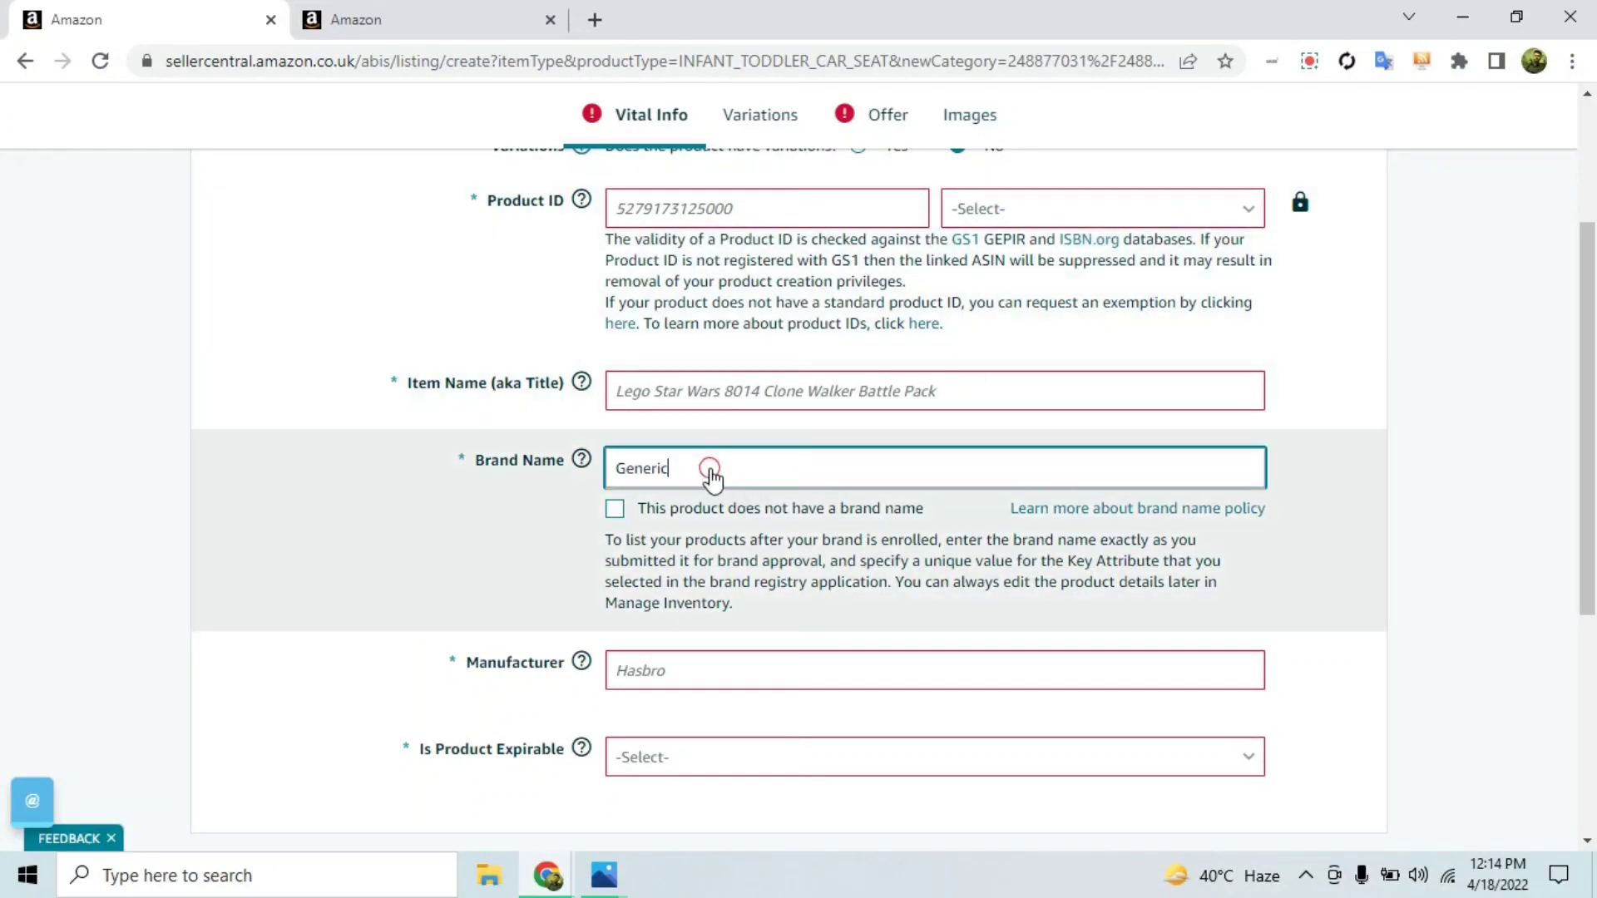
{"action": "key", "text": "BackSpace"}
{"action": "key", "text": "BackSpace"}
{"action": "key", "text": "BackSpace"}
{"action": "key", "text": "BackSpace"}
{"action": "key", "text": "BackSpace"}
{"action": "key", "text": "BackSpace"}
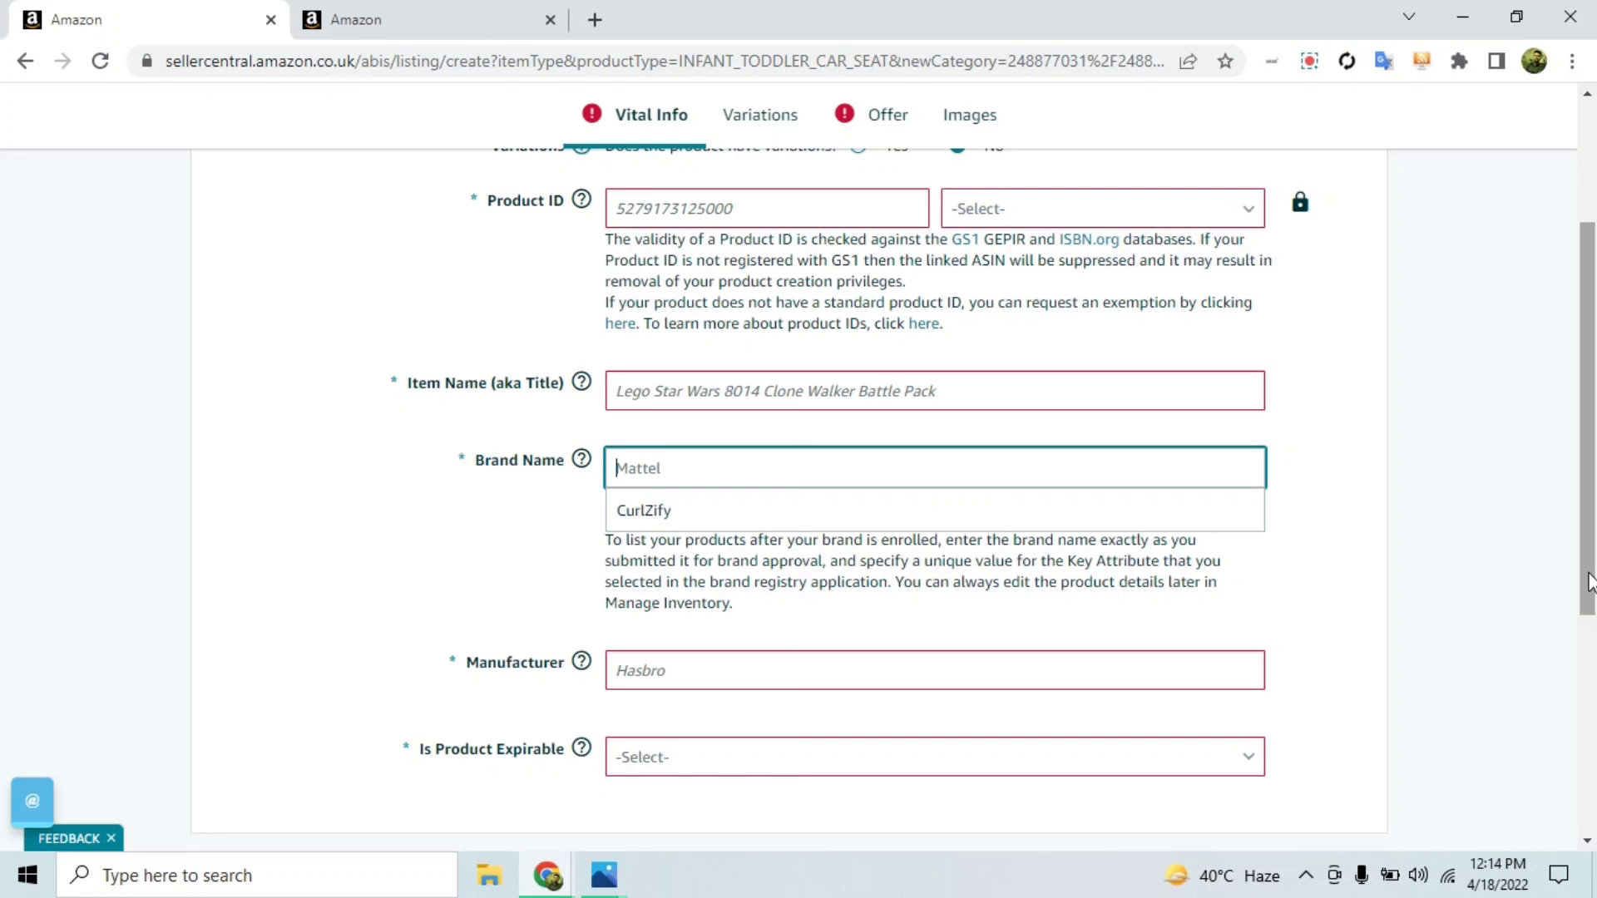
{"action": "left_click", "coordinate": [1452, 591]}
{"action": "scroll", "coordinate": [1336, 778], "scroll_direction": "down", "scroll_amount": 2}
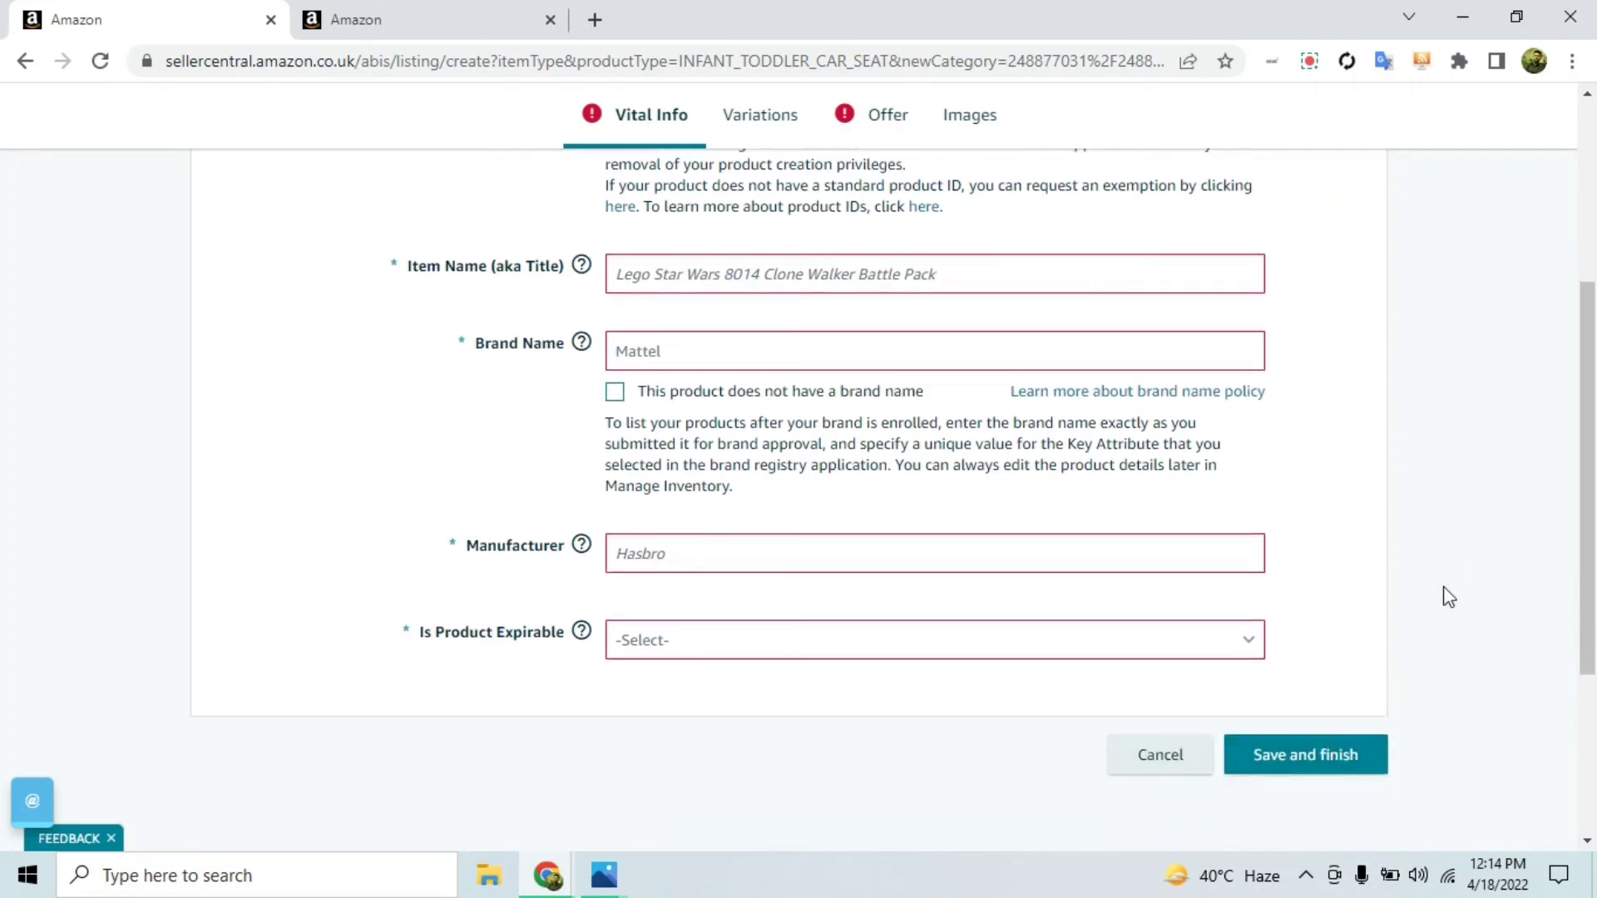